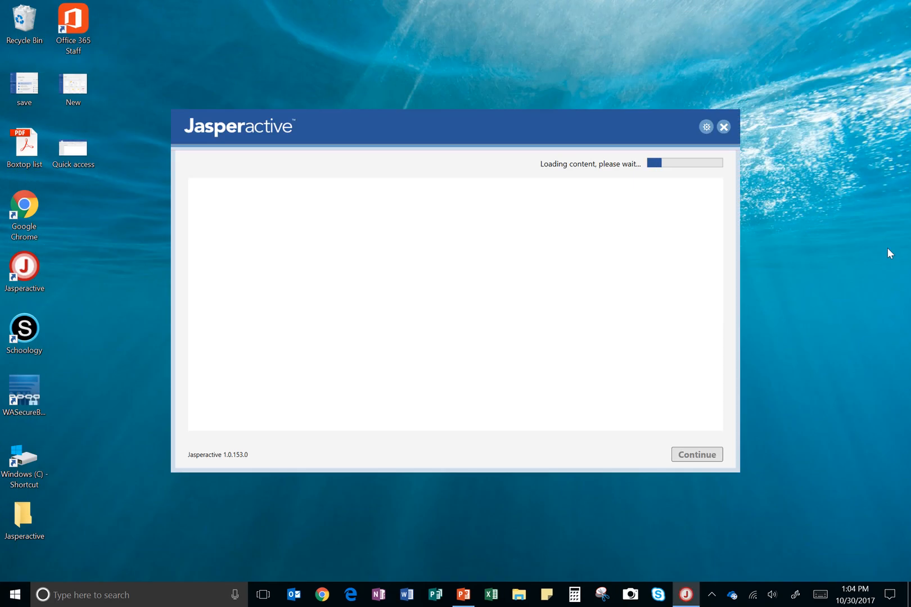
Continue into the lesson and clear the answered mark on tasks 9 through 5.
left_click(703, 437)
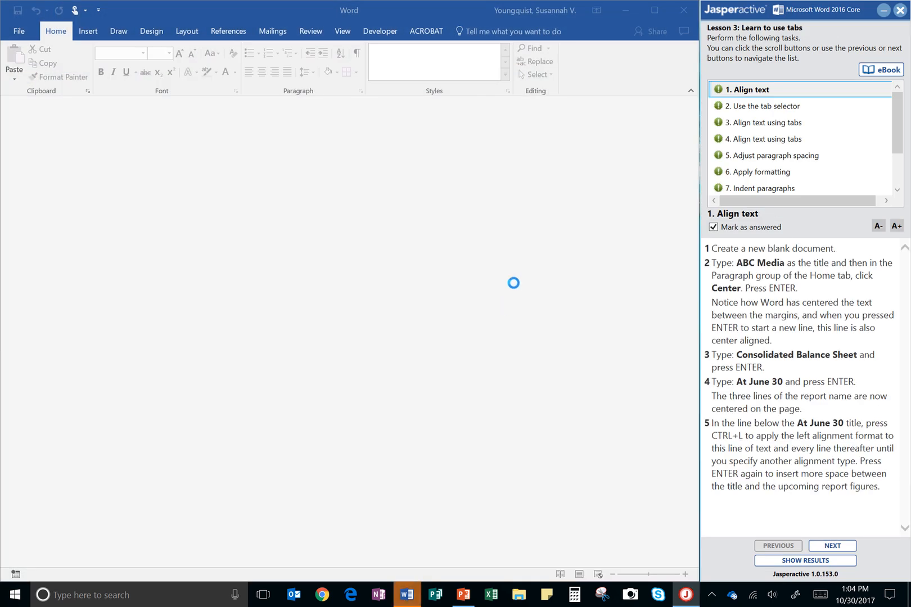
scroll(807, 171, "down", 1)
left_click(786, 172)
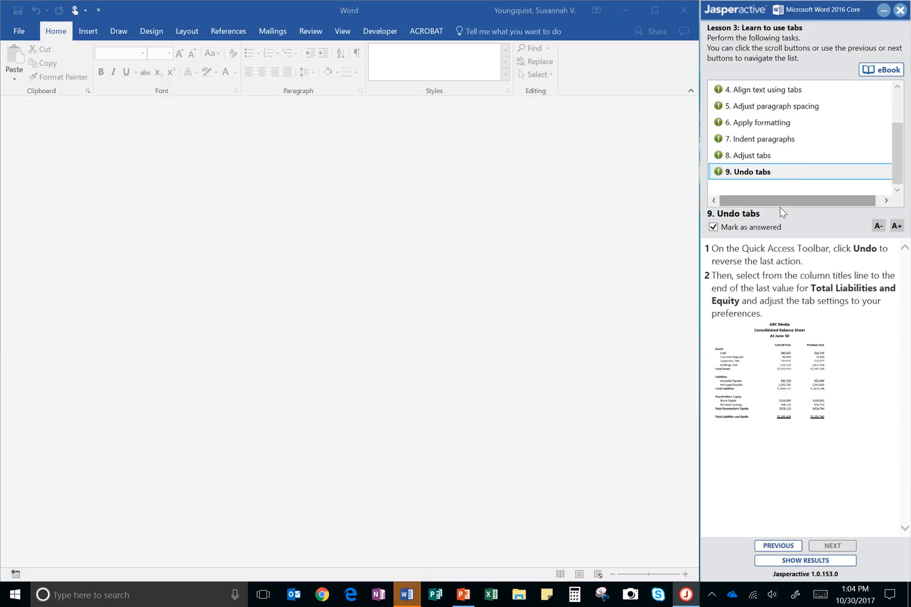
left_click(763, 228)
left_click(763, 158)
left_click(769, 228)
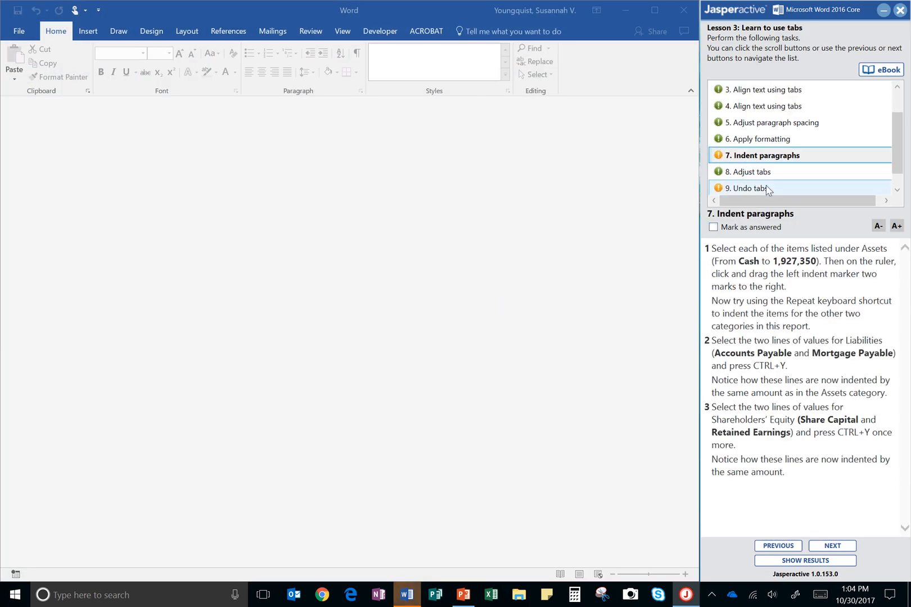
left_click(767, 175)
left_click(768, 227)
left_click(765, 140)
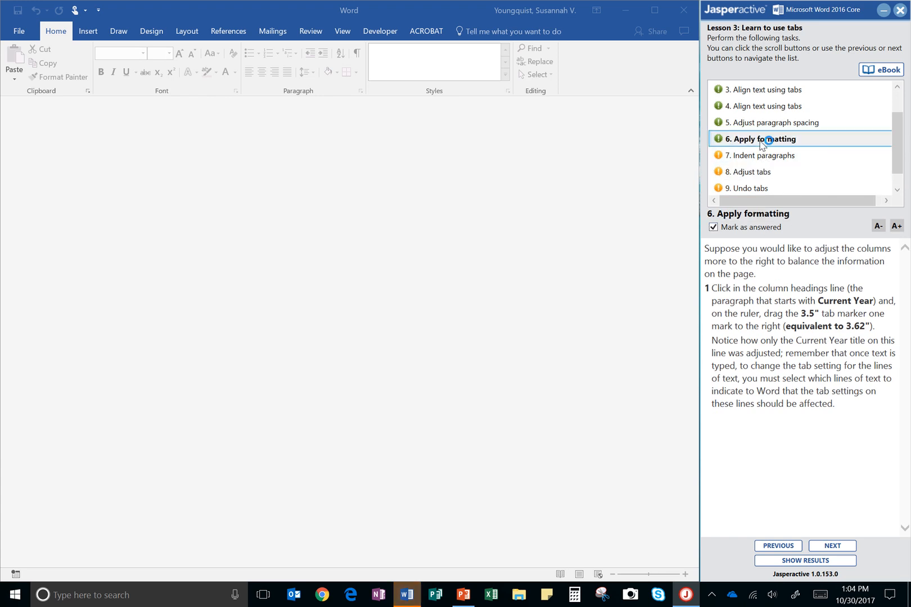
left_click(763, 228)
left_click(765, 123)
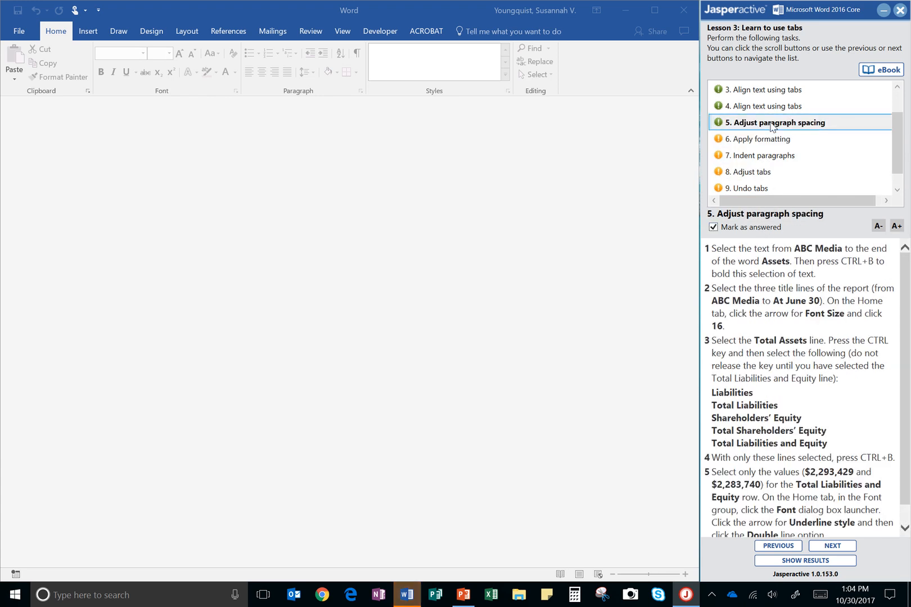
left_click(763, 227)
Clear the answered mark on tasks 4 through 1, ending on the Align text task.
scroll(767, 167, "up", 2)
left_click(770, 139)
left_click(748, 227)
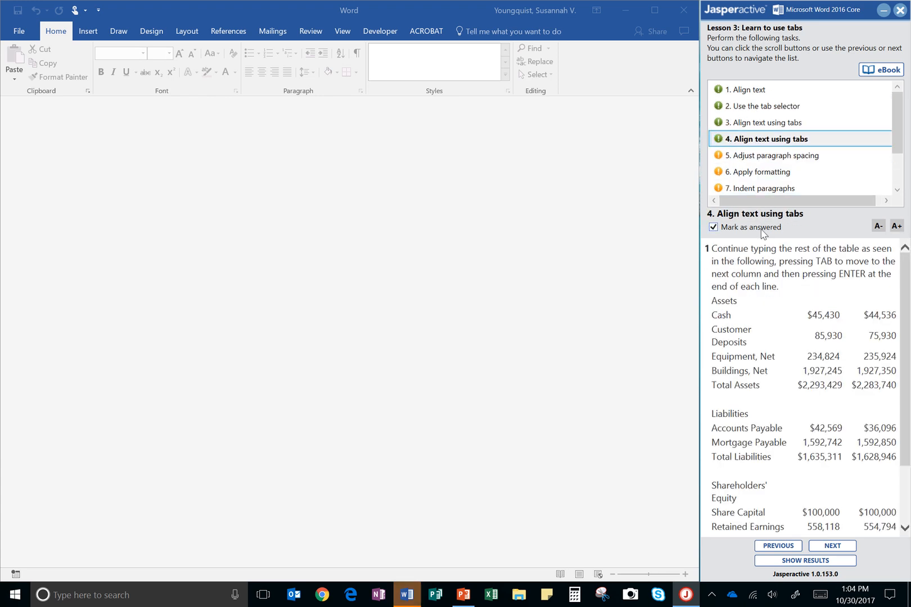
left_click(770, 123)
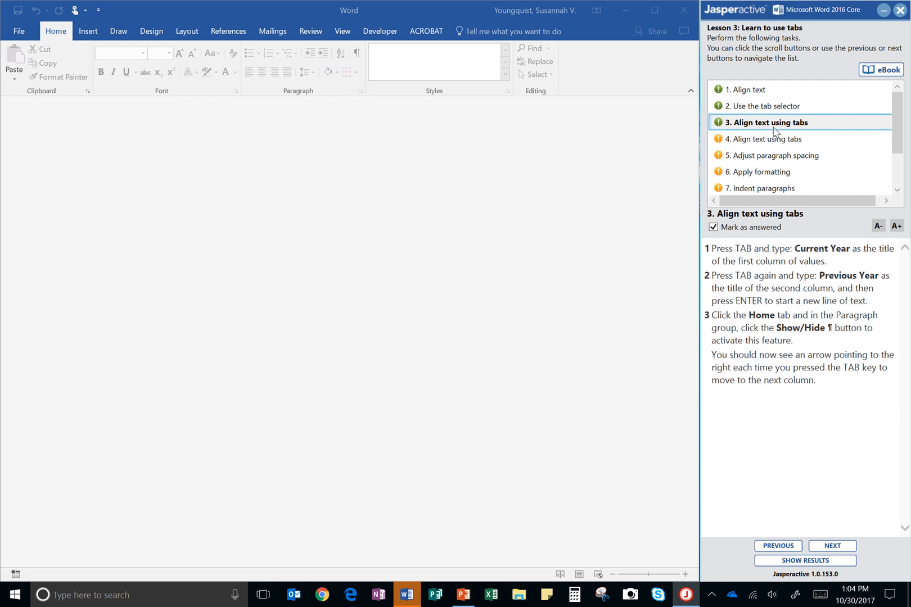
left_click(769, 228)
left_click(765, 106)
left_click(766, 227)
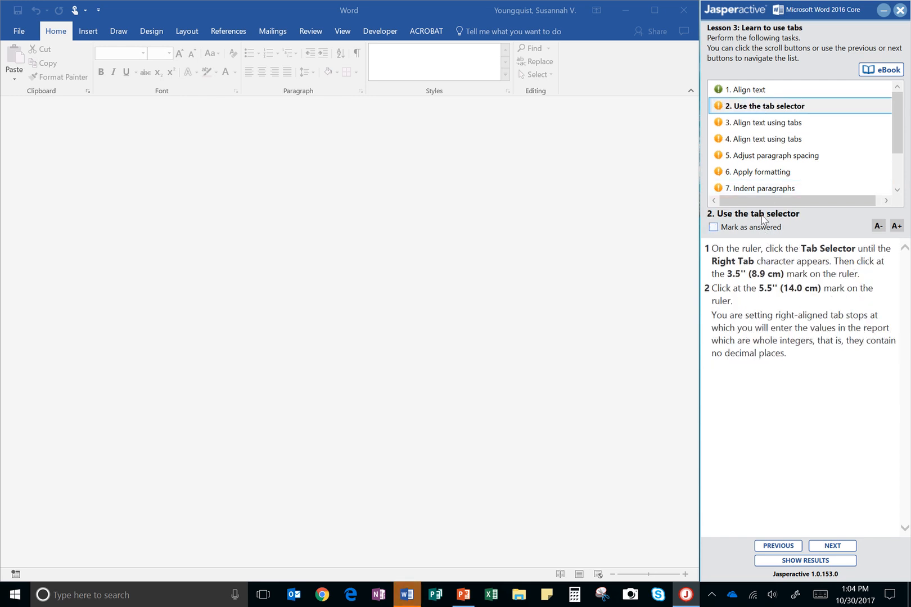
left_click(745, 90)
left_click(758, 227)
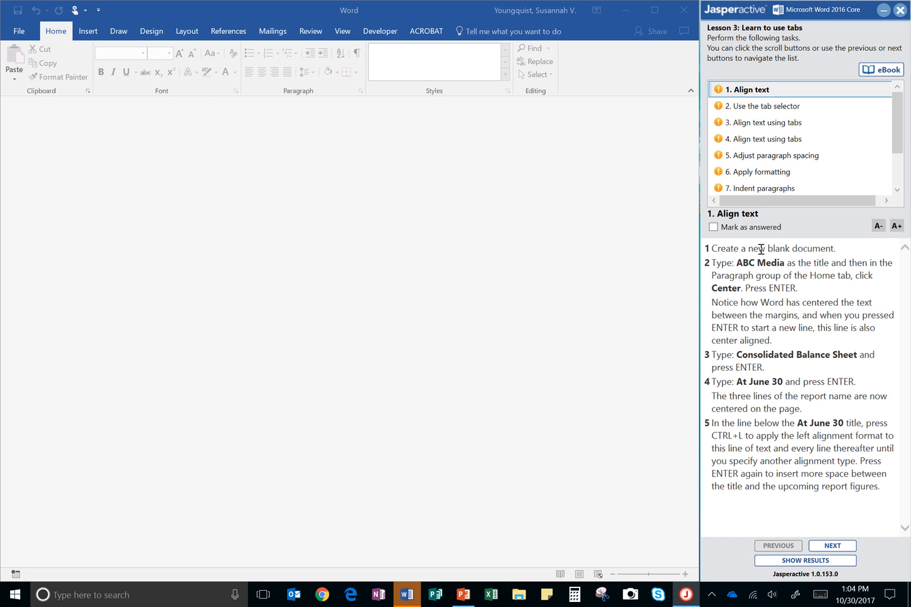
Create a new blank Word document.
left_click(18, 31)
left_click(19, 76)
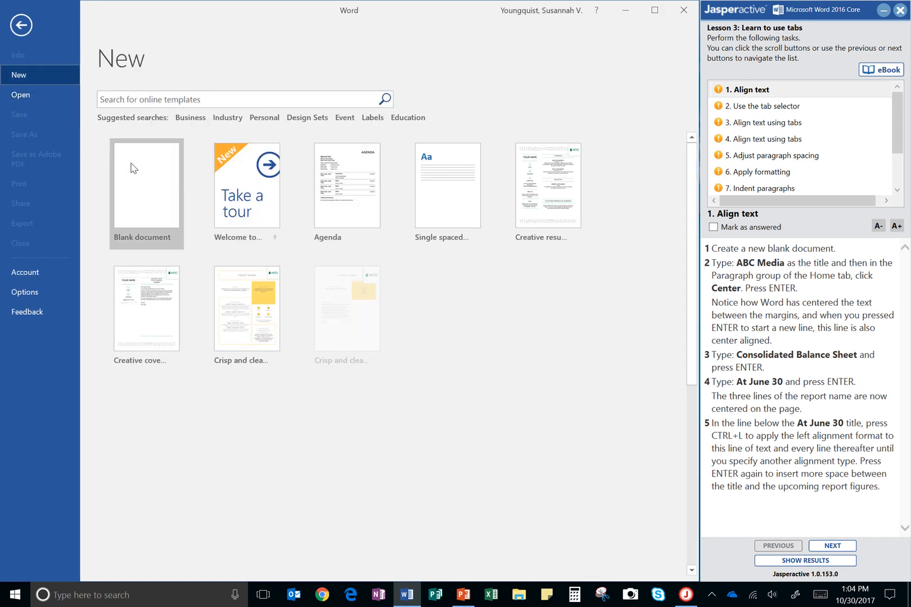
left_click(126, 202)
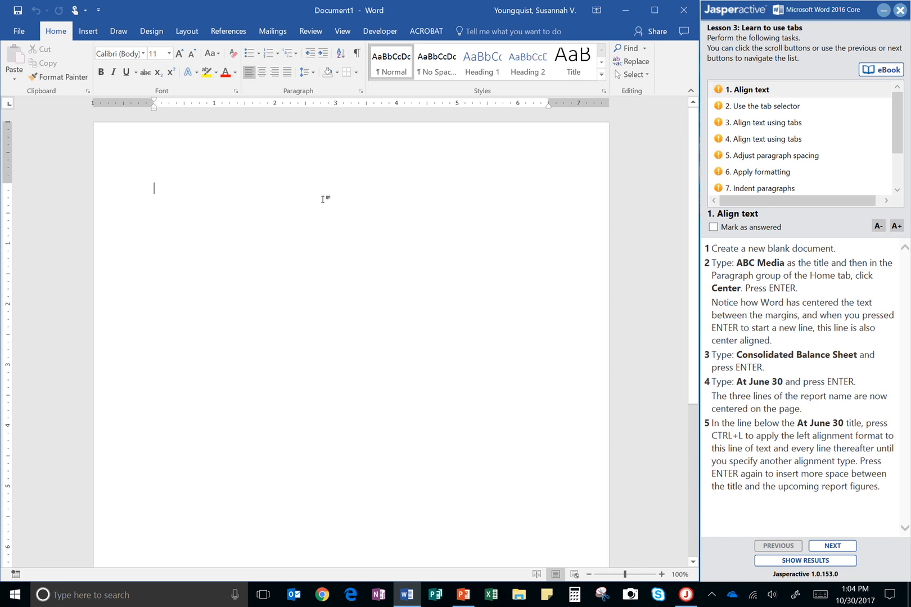
Enter ABC Media as the title on the first line and center it.
type("AB")
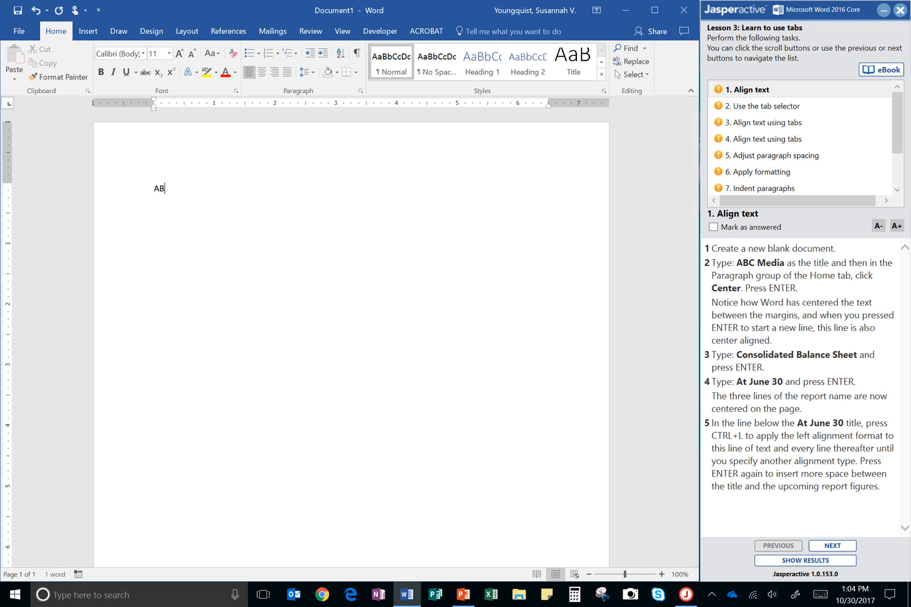
type("C Media")
left_click(261, 73)
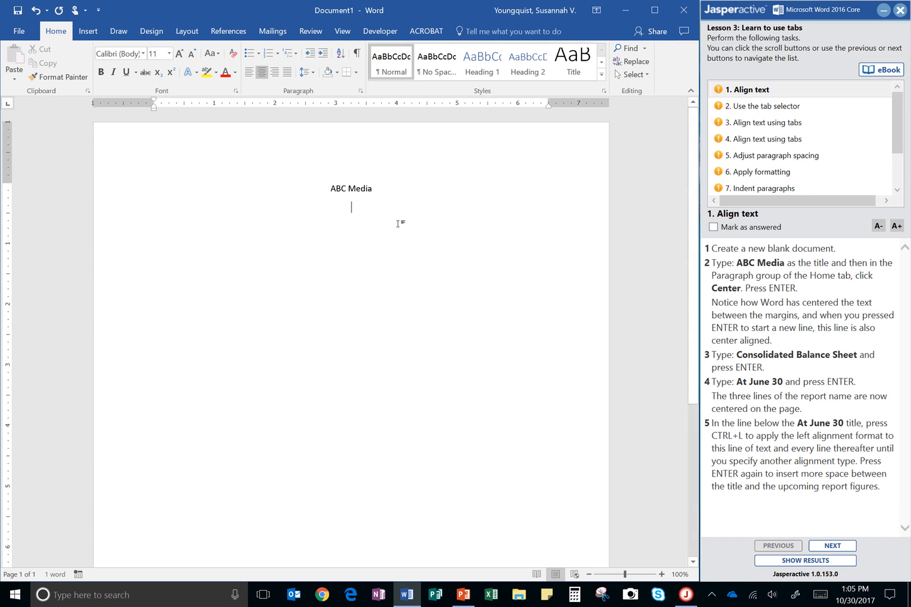
Add the title lines Consolidated Balance Sheet and At June 30, and left-align the line below with one extra blank line.
type("Co")
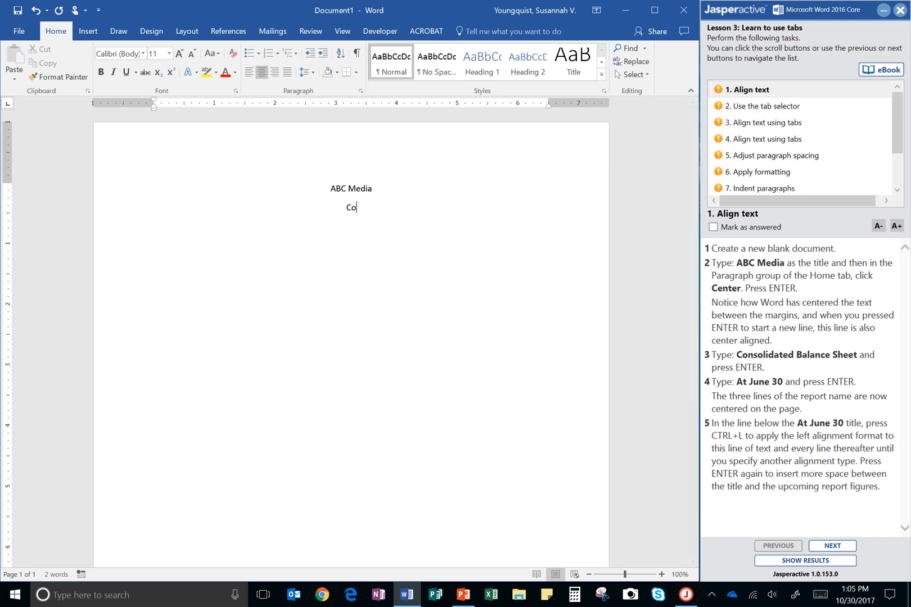
type("nsolidated Balance Sheet")
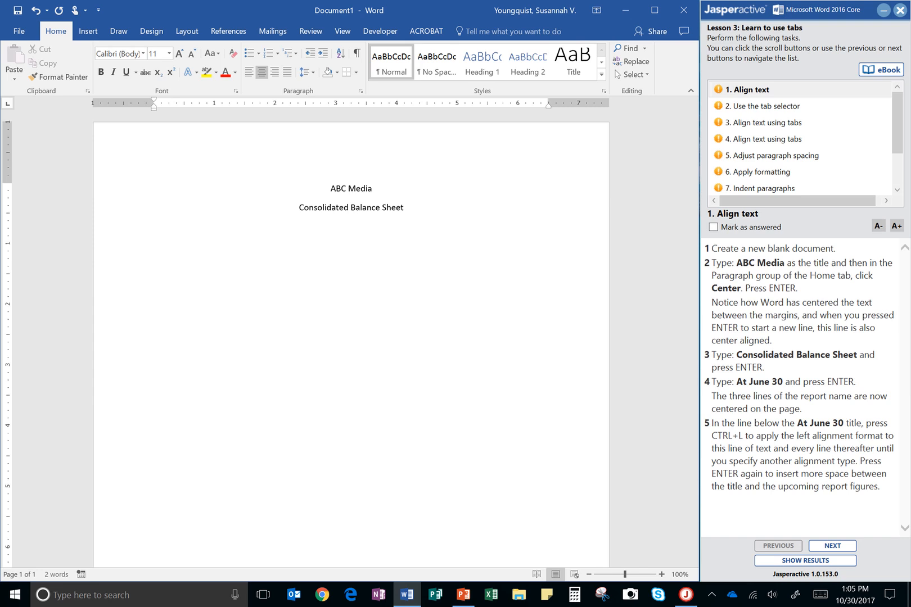
key("Return")
type("At June 30")
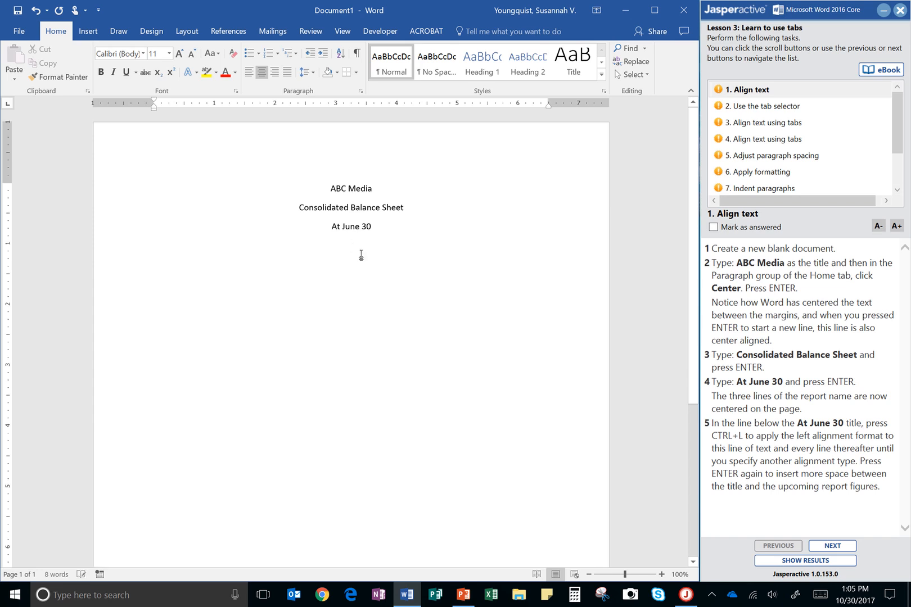
key("ctrl+l")
key("Return")
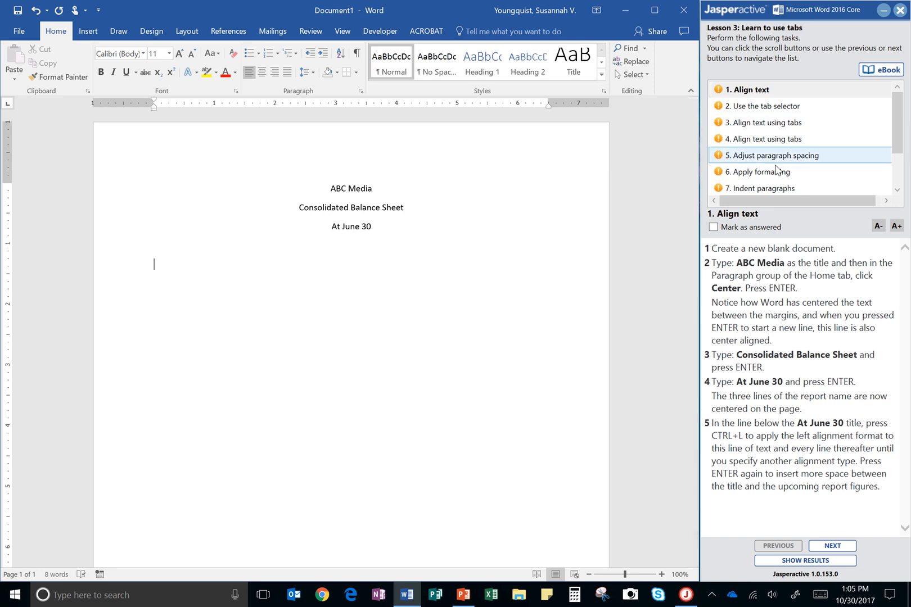
Mark the Align text task as answered and advance to task 2.
left_click(733, 232)
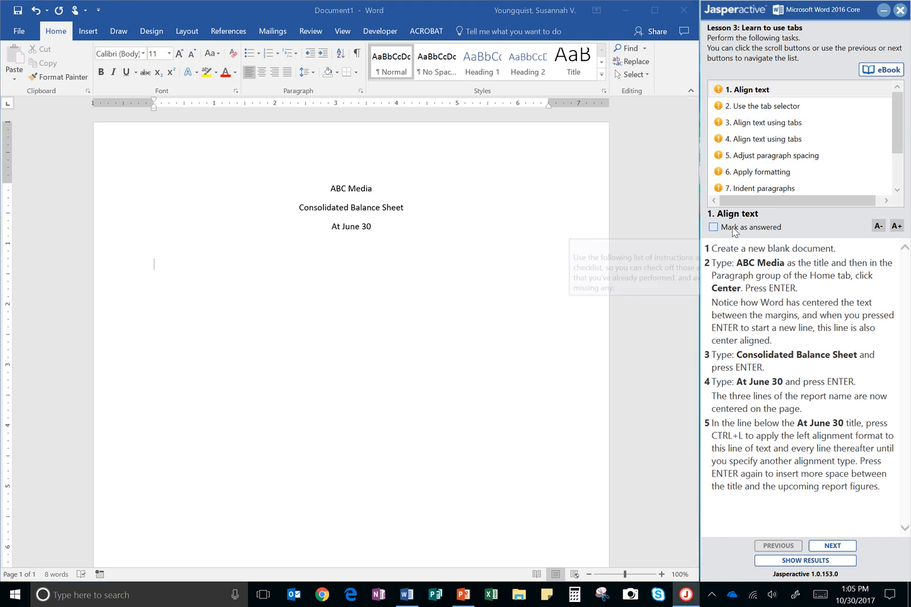
left_click(835, 546)
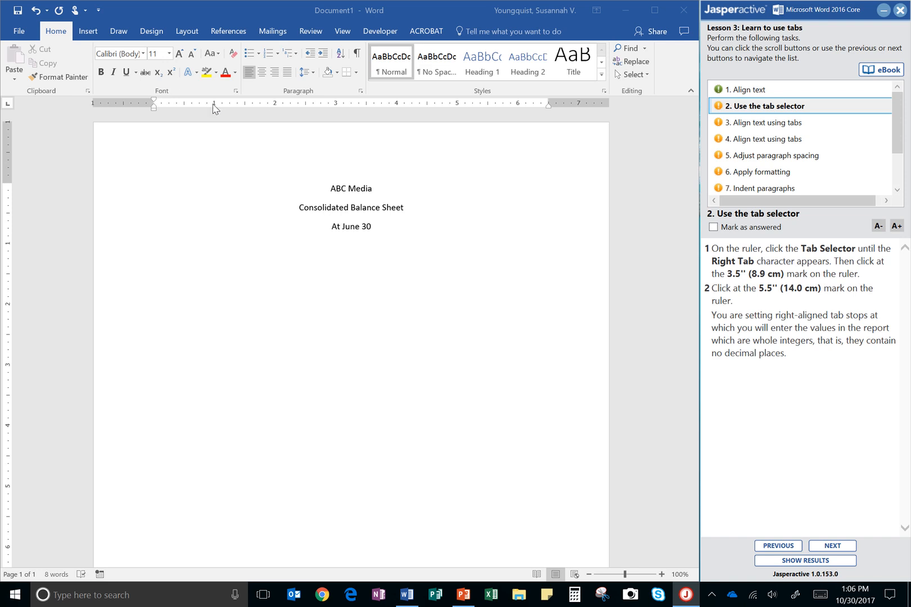
Check that the ruler is enabled and set right-aligned tab stops at 3.5" and 5.5" for the current line.
left_click(343, 31)
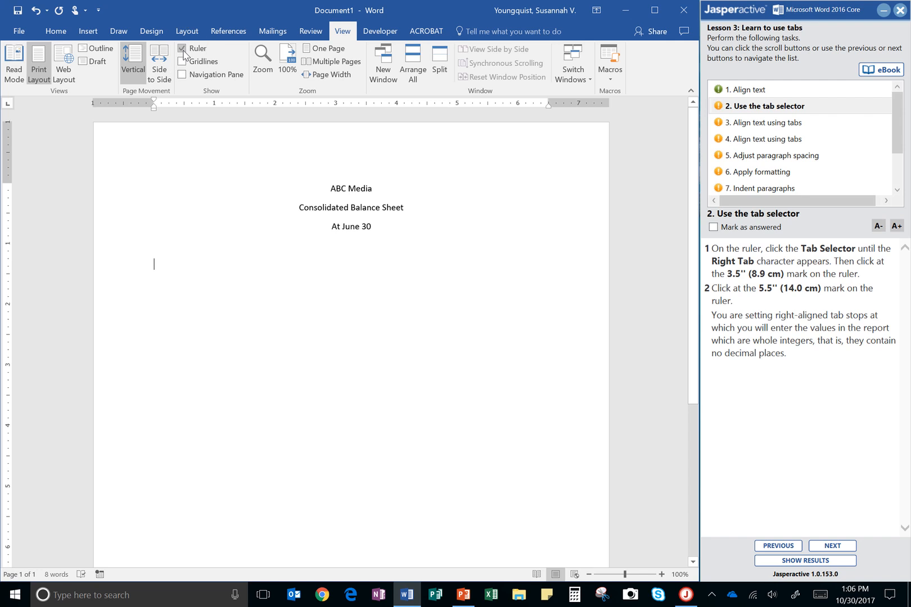
left_click(56, 31)
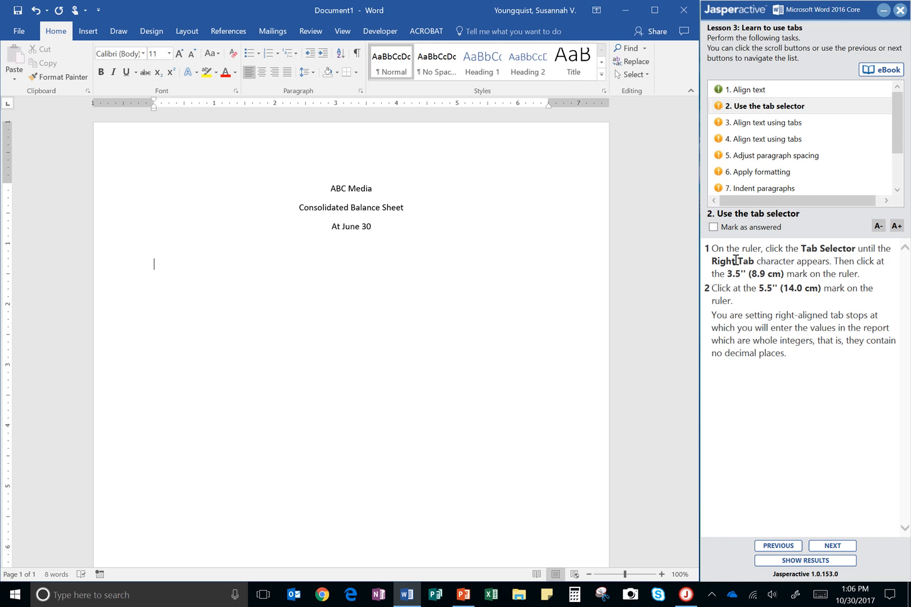
left_click(8, 106)
left_click(8, 106)
left_click(366, 104)
left_click(487, 104)
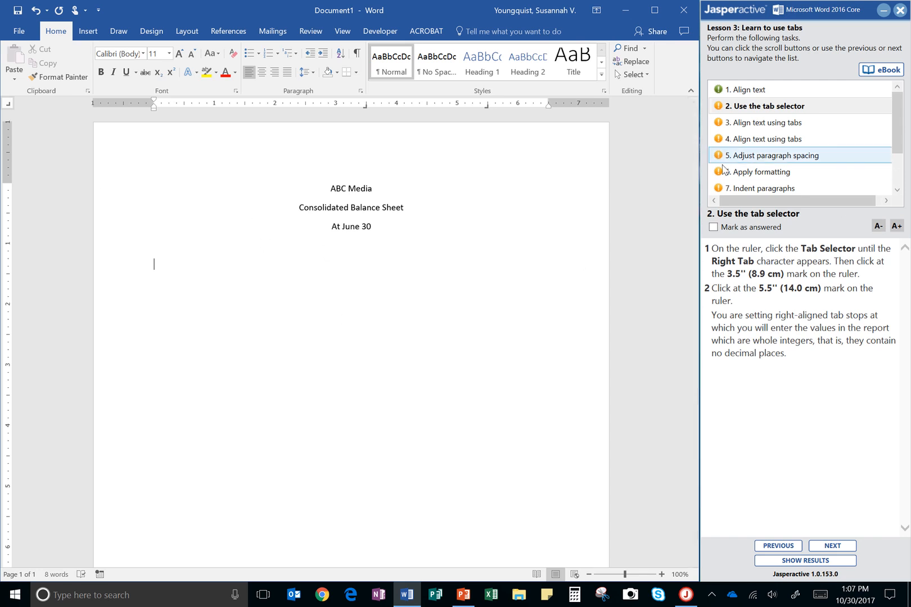
Mark the Use the tab selector task as answered and advance to task 3.
key("ctrl")
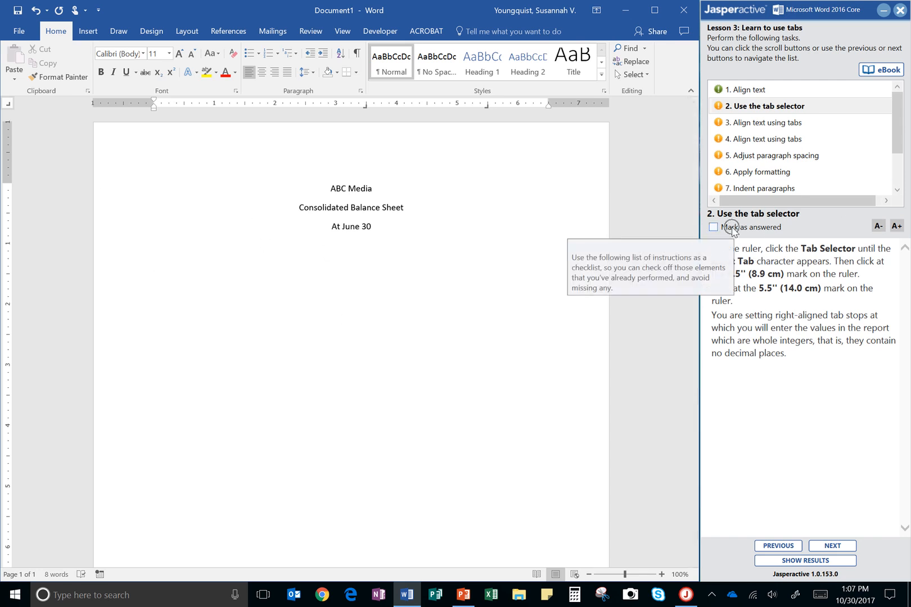
left_click(731, 228)
left_click(848, 549)
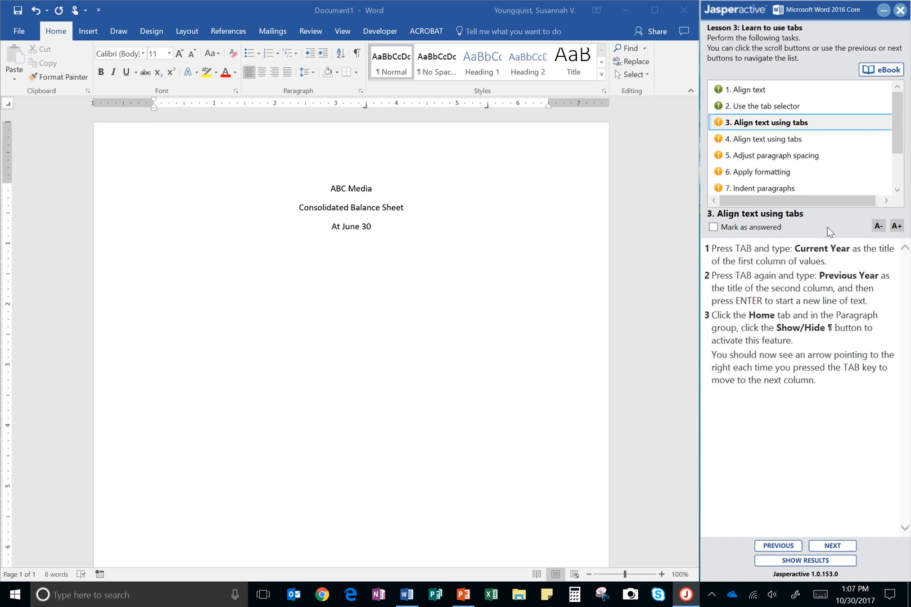
Enter the column headings Current Year and Previous Year at the two tab stops and turn on formatting marks.
left_click(162, 268)
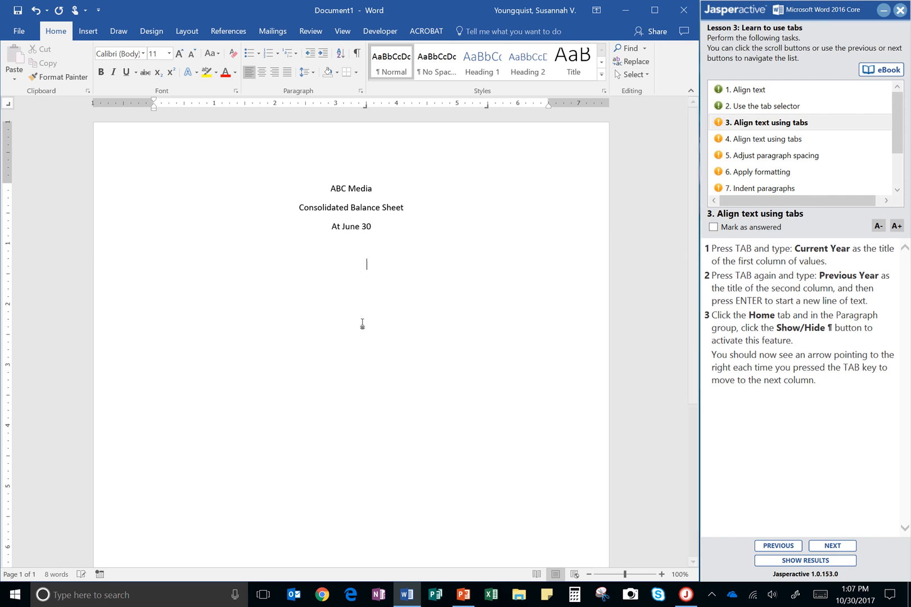
key("Tab")
type("urrent Year")
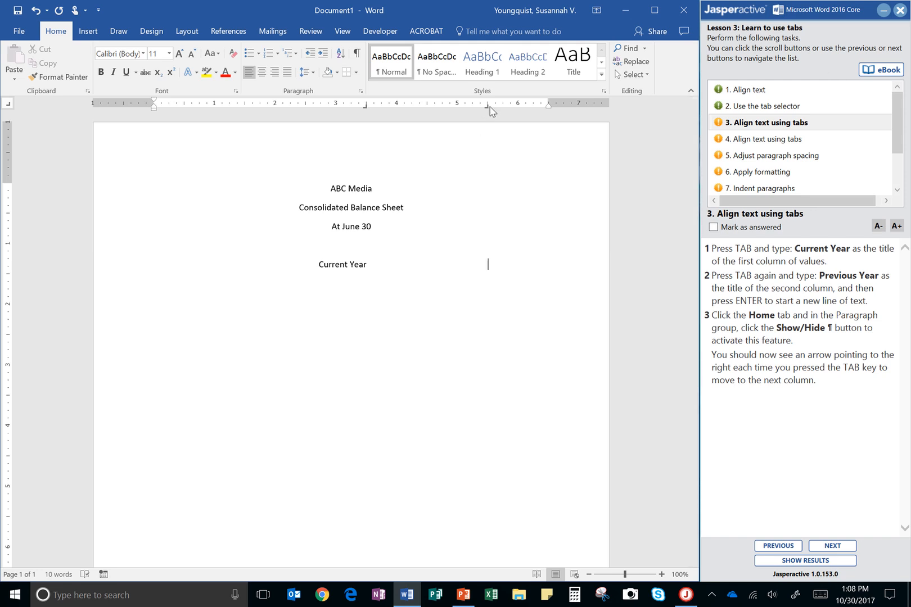
key("Tab")
type("Previous Year")
left_click(357, 55)
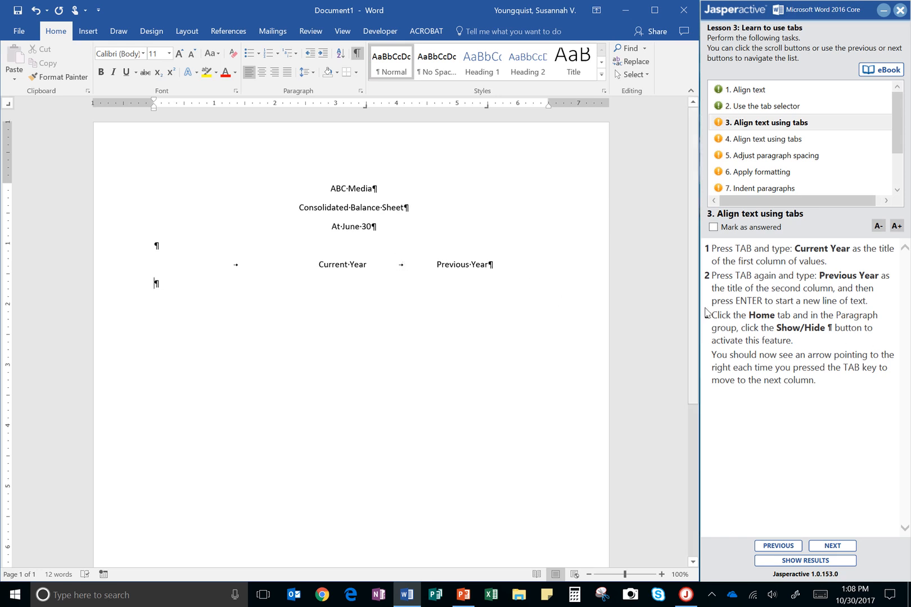
Mark task 3, Align text using tabs, as answered and advance to task 4.
left_click(731, 247)
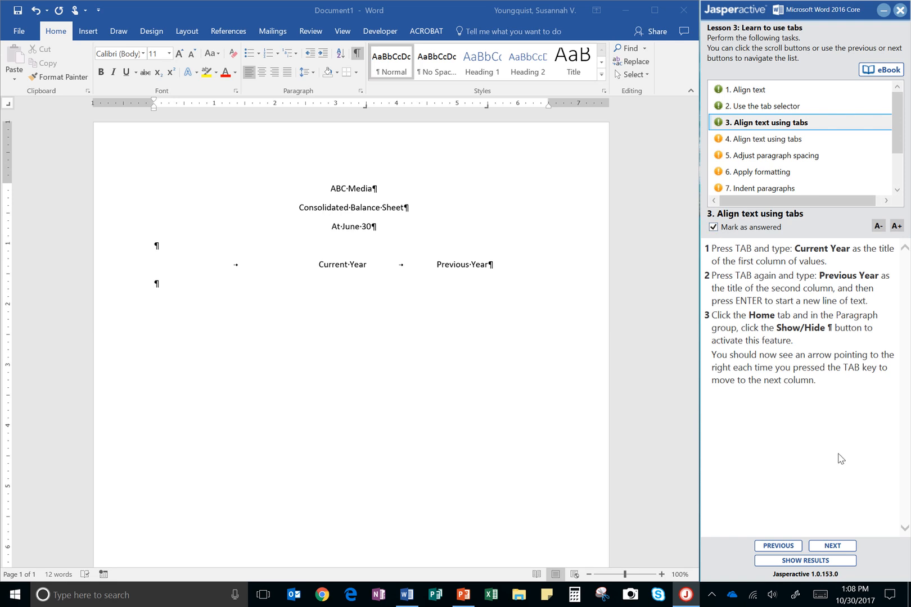
left_click(833, 545)
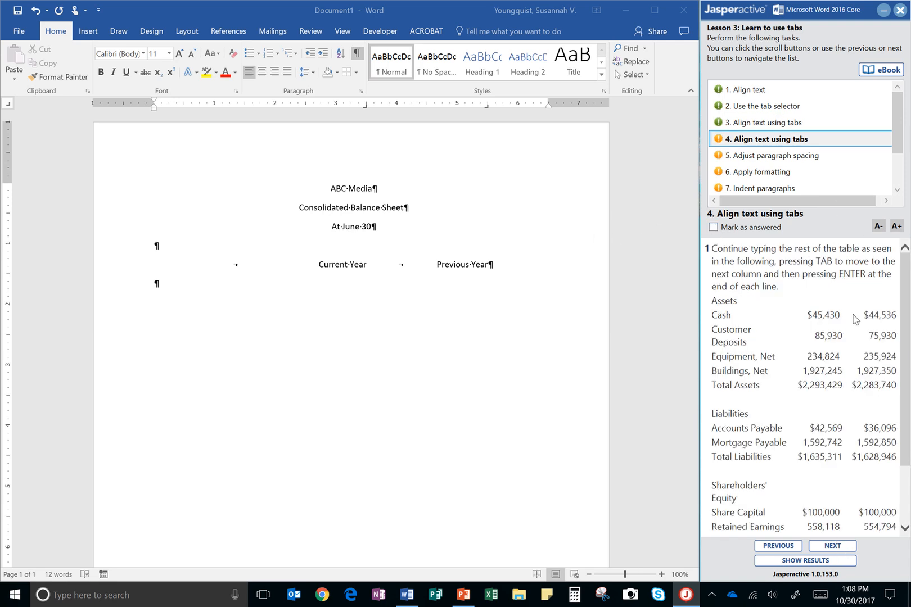
Reduce the text size of the task 4 instructions so the whole balance sheet table fits in view.
left_click(879, 226)
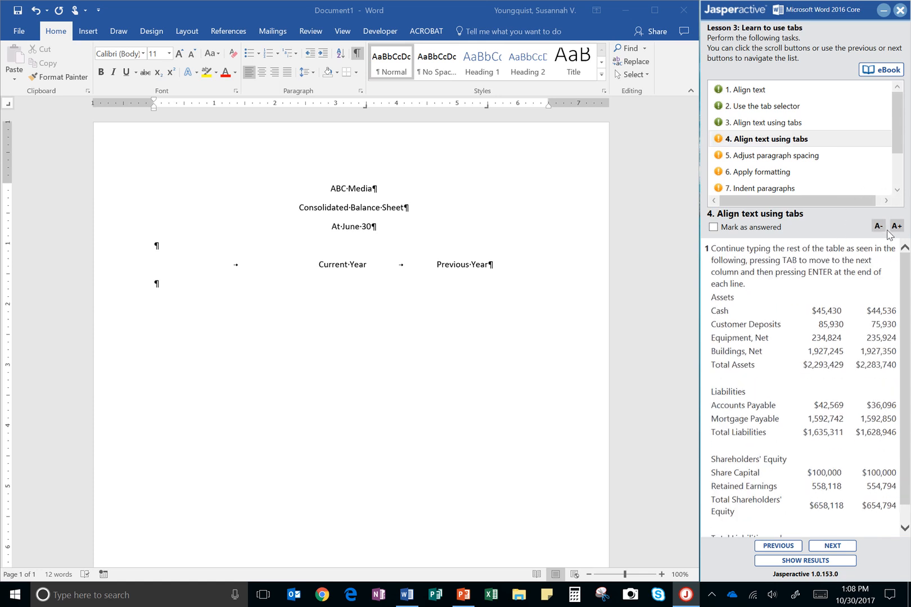
left_click(895, 226)
left_click(896, 227)
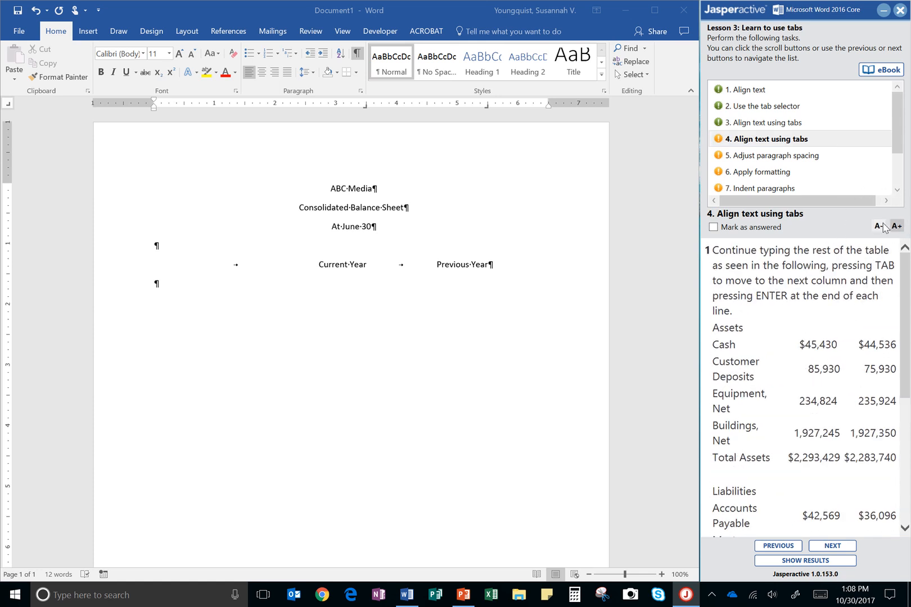
left_click(882, 226)
left_click(883, 227)
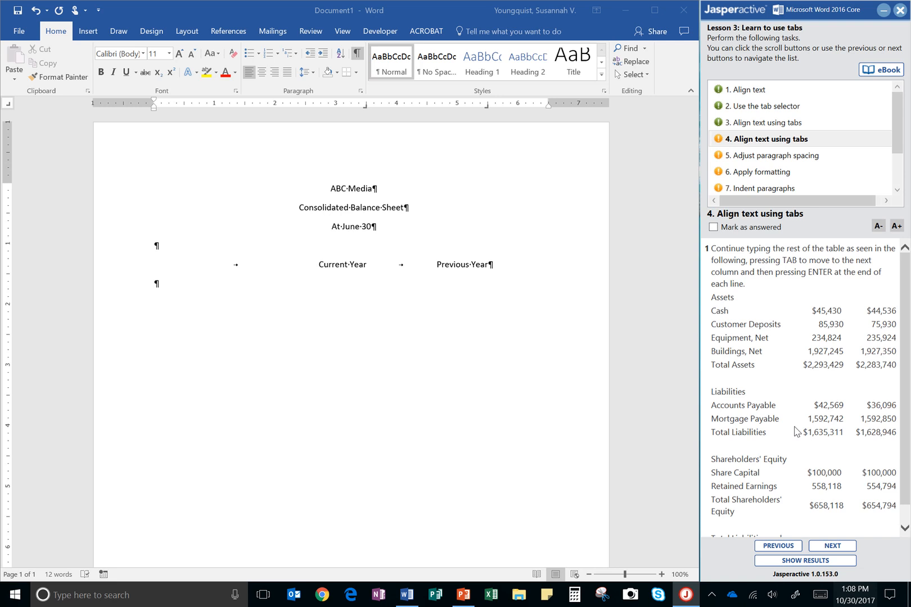
left_click(880, 229)
left_click(879, 226)
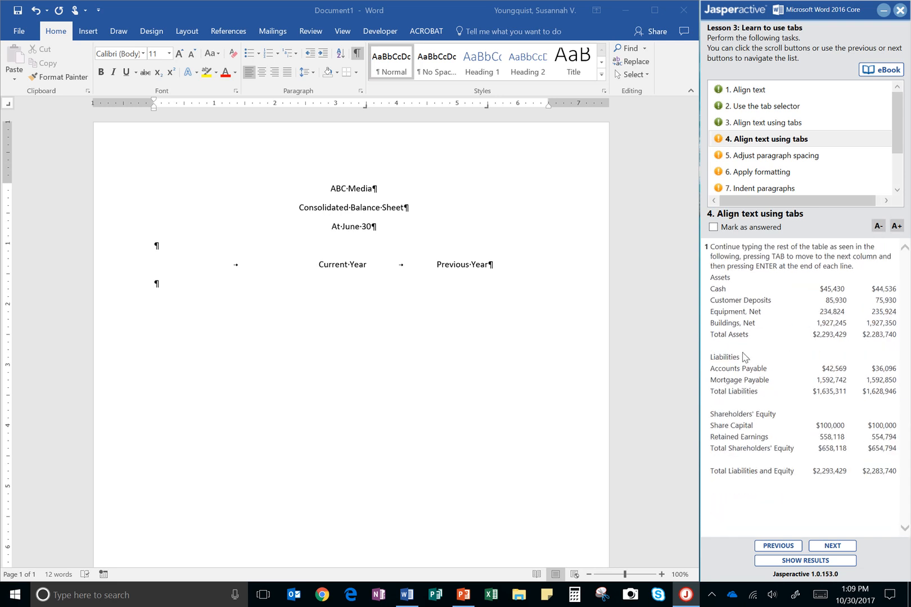
left_click(896, 226)
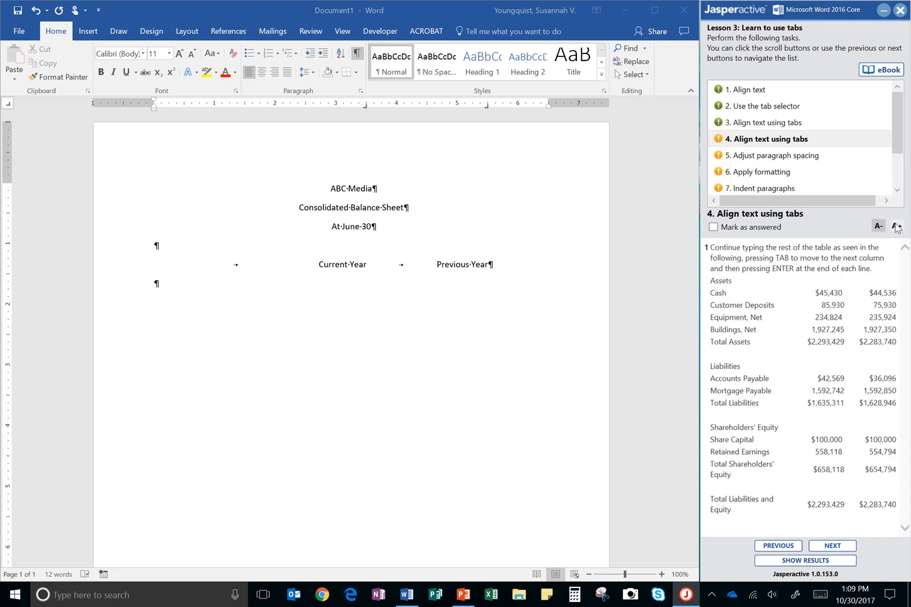
left_click(894, 227)
key("ctrl")
key("ctrl")
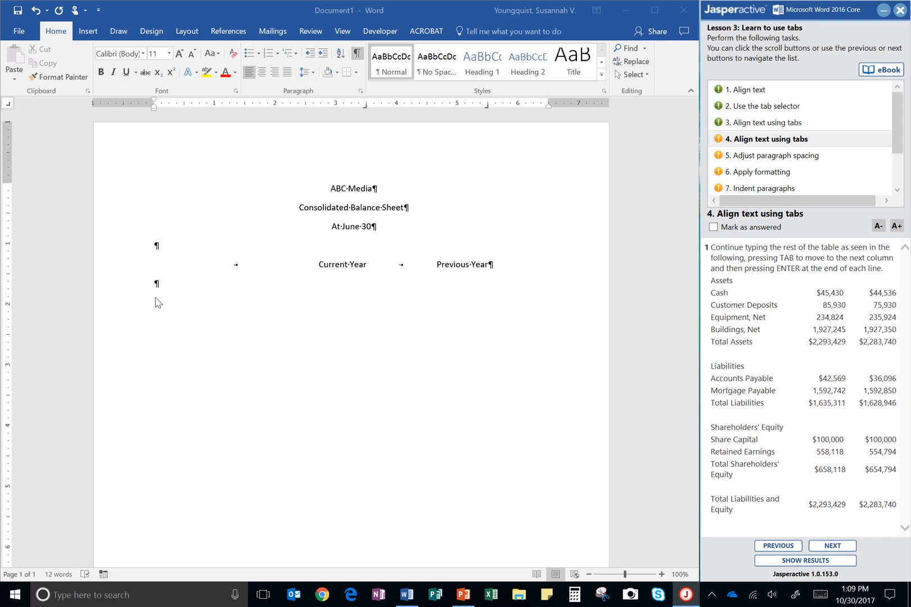
Enter the heading Assets below the column headings, followed by the tabbed row Cash, $45,430, $44,536.
left_click(163, 286)
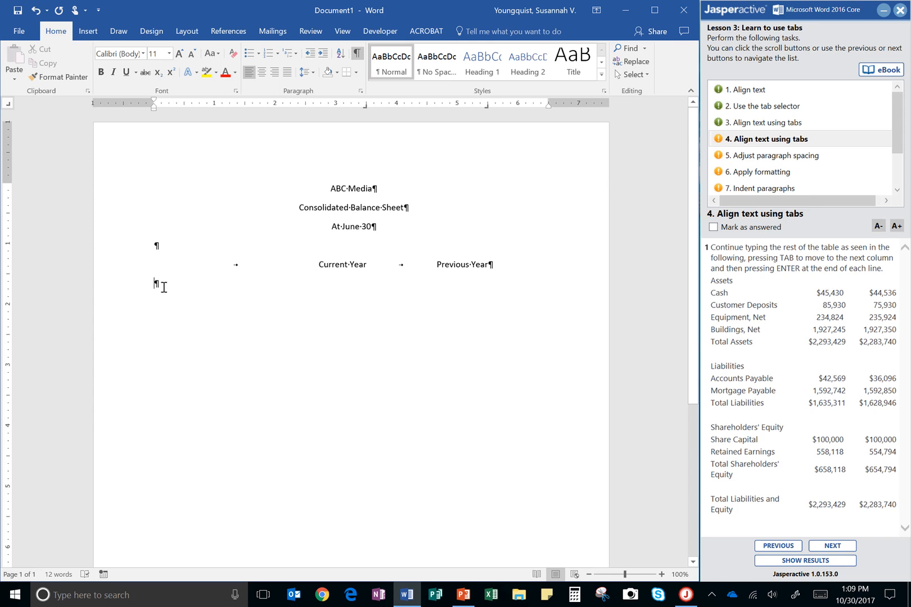
type("Assets")
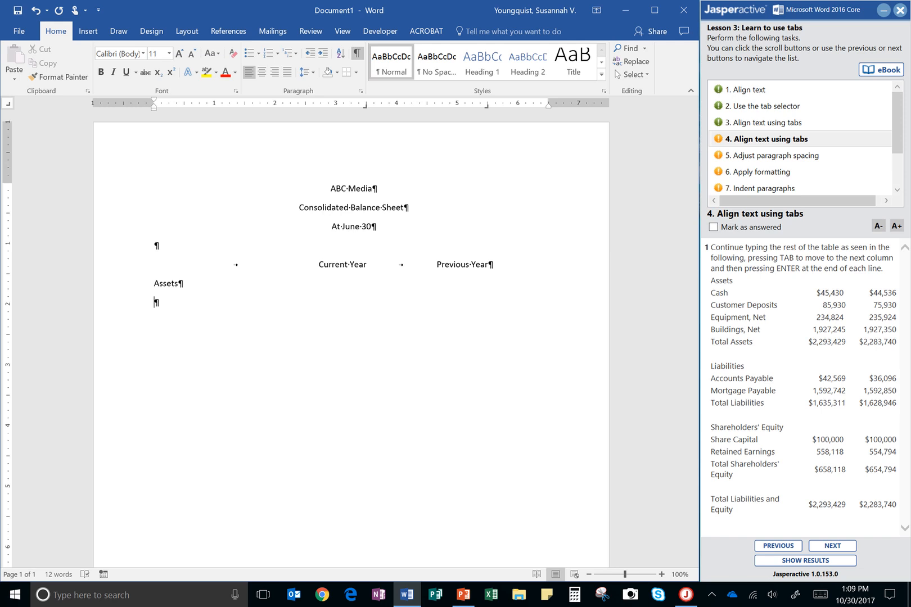
type("Cash")
key("Tab")
type("$45,430")
key("Tab")
type("$44,536")
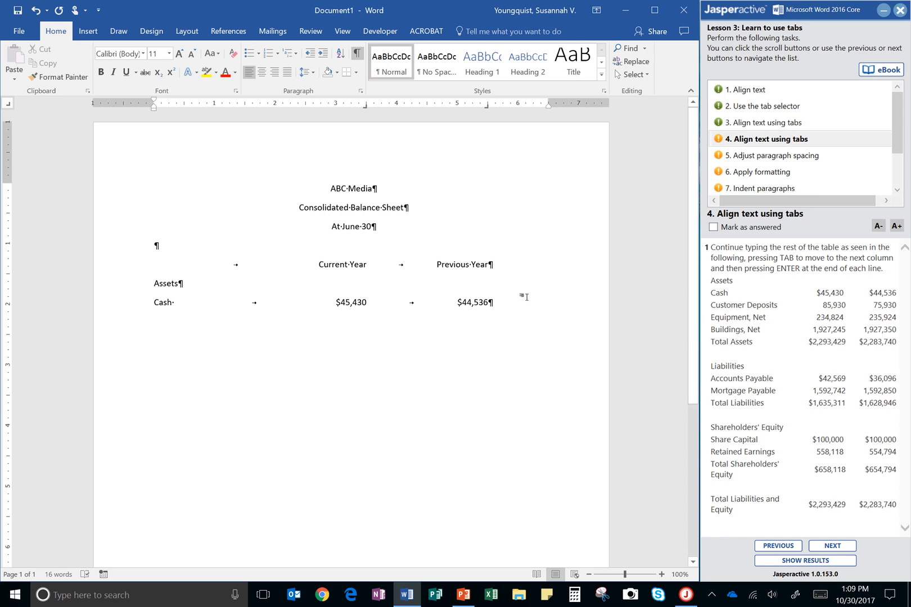
key("Return")
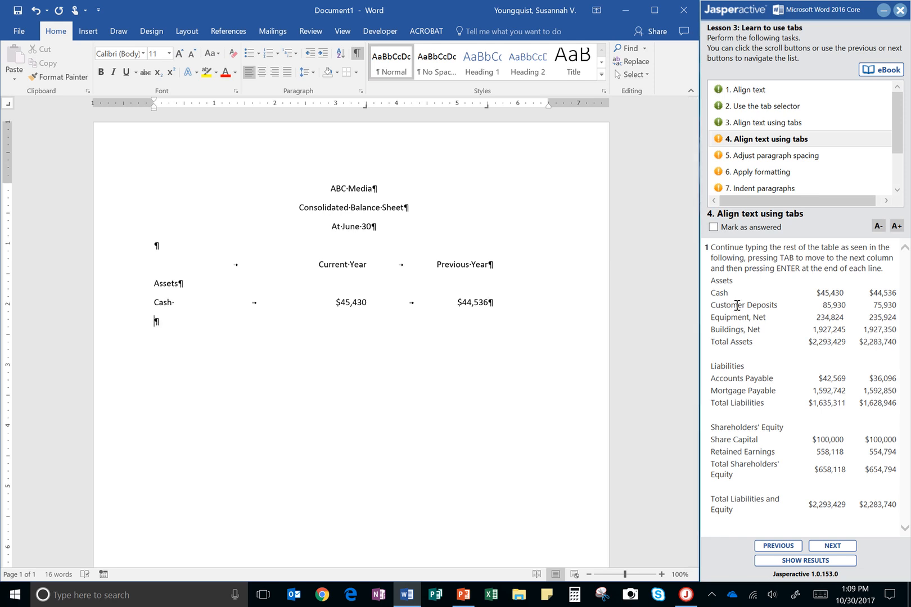
Add the tabbed row Customer Deposits with 85,930 for the current year and 75,930 for the previous year.
type("Customer Deposits")
key("Tab")
type("85")
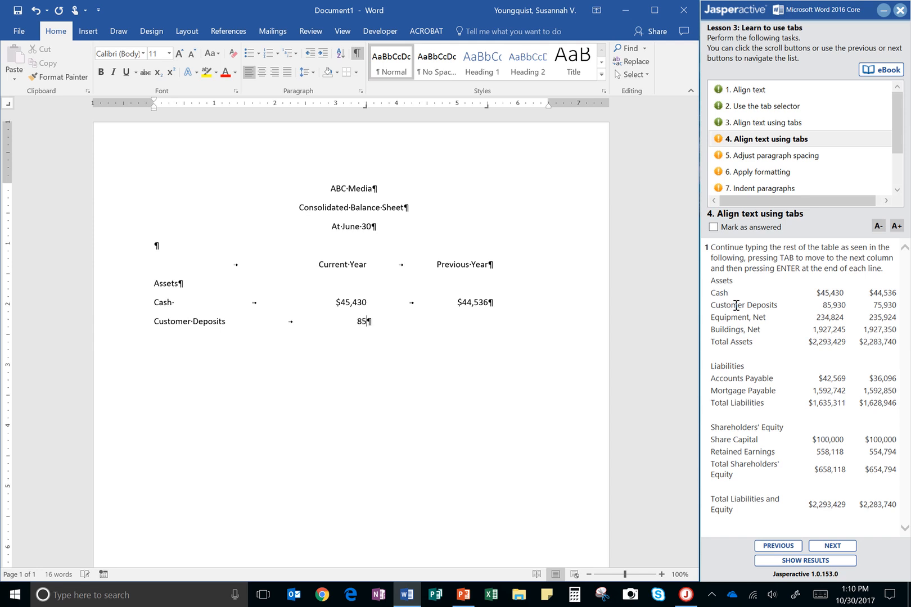
type(",930")
key("Tab")
type("75,930")
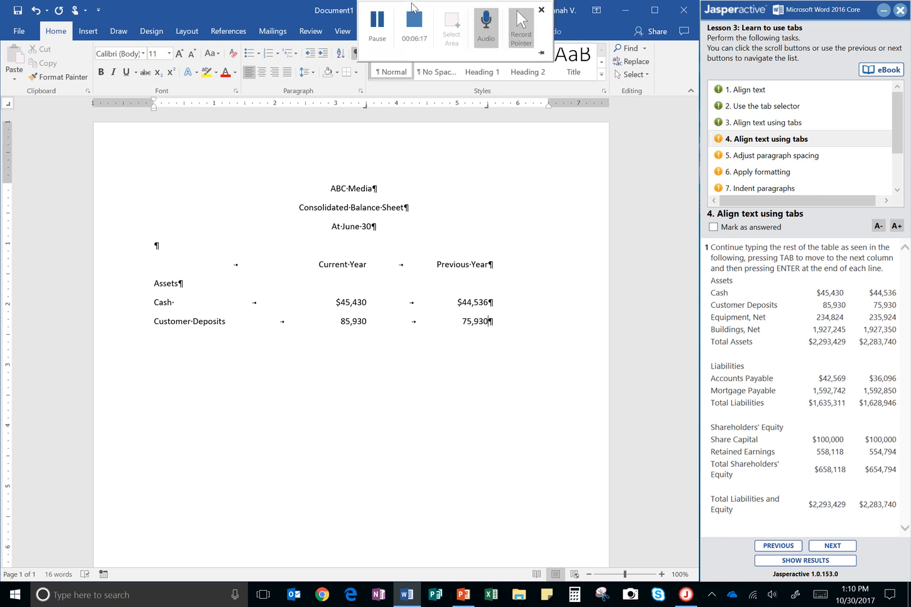
left_click(374, 38)
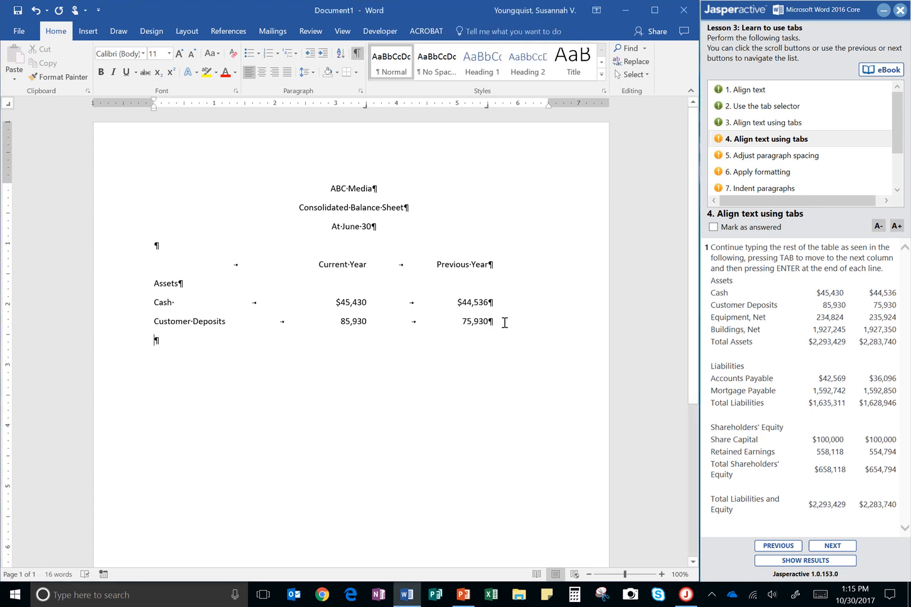
Add the tabbed row Equipment, Net with 234,824 for the current year and 235,924 for the previous year.
type("Eq")
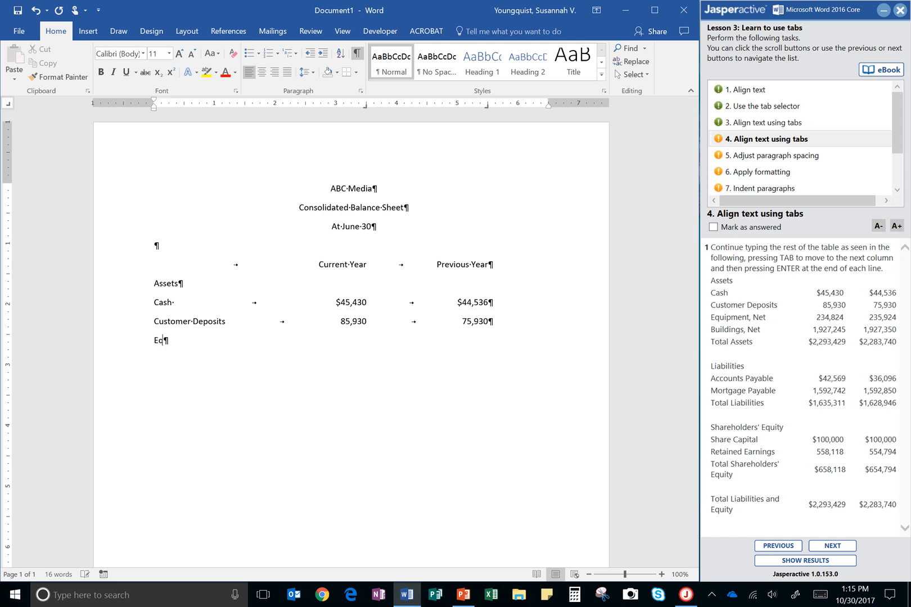
type("uipment, Net")
key("Tab")
type("234,")
type(" \\")
key("BackSpace")
key("BackSpace")
type("824")
key("Tab")
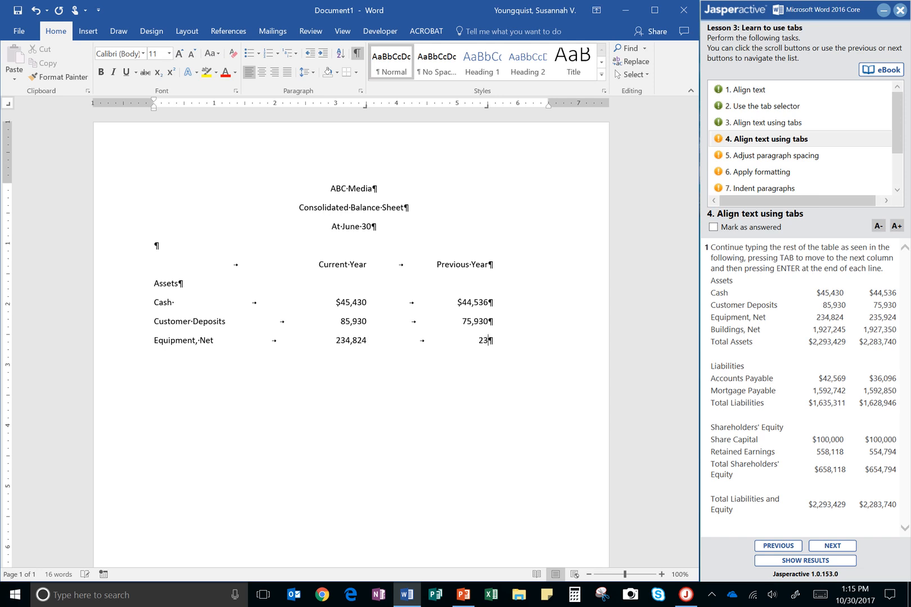
type("235,9")
type("24")
Add the tabbed row Buildings, Net with 1,927,245 for the current year and 1,927,350 for the previous year.
type("Buildings, Net")
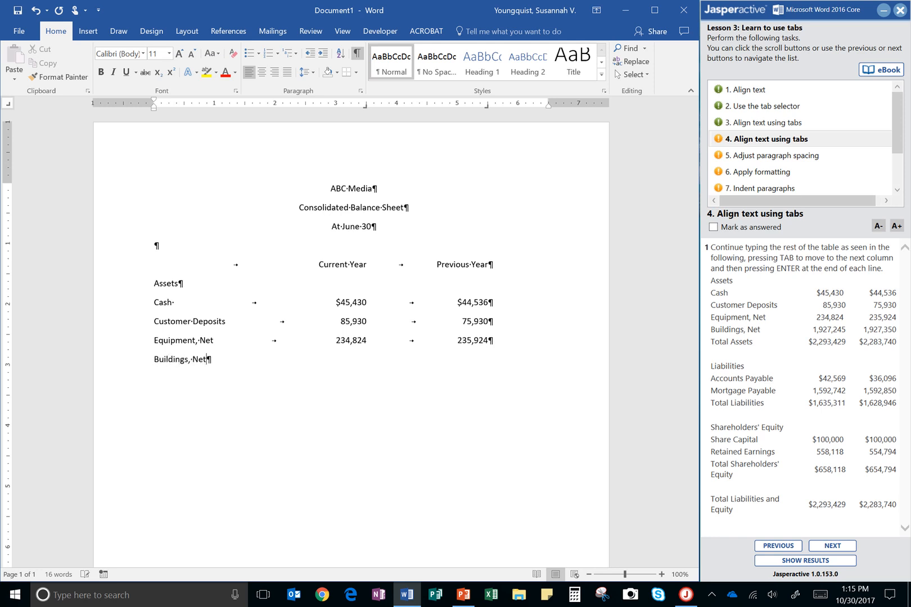
key("Tab")
type("1,927,245")
key("Tab")
type("1,927,350")
key("Return")
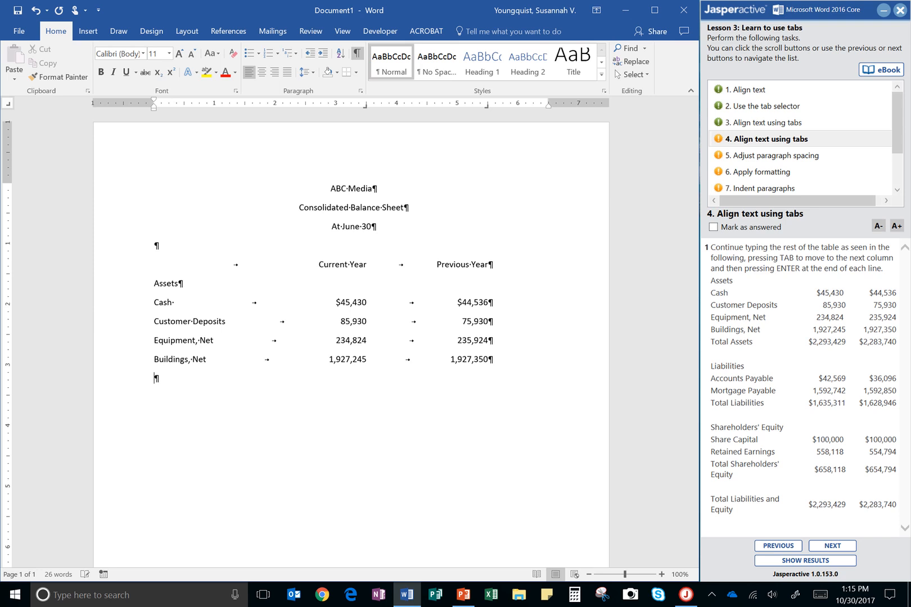
Add the tabbed row Total Assets with $2,293,429 for the current year and $2,283,740 for the previous year.
type("Total Assets")
key("Tab")
type("$2,293,")
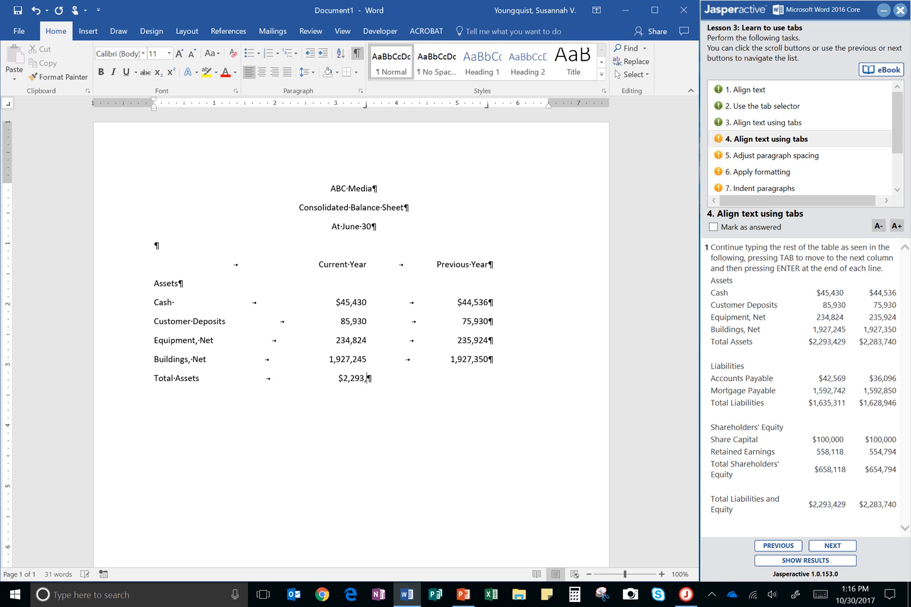
type("429")
key("Tab")
type("$2,283,")
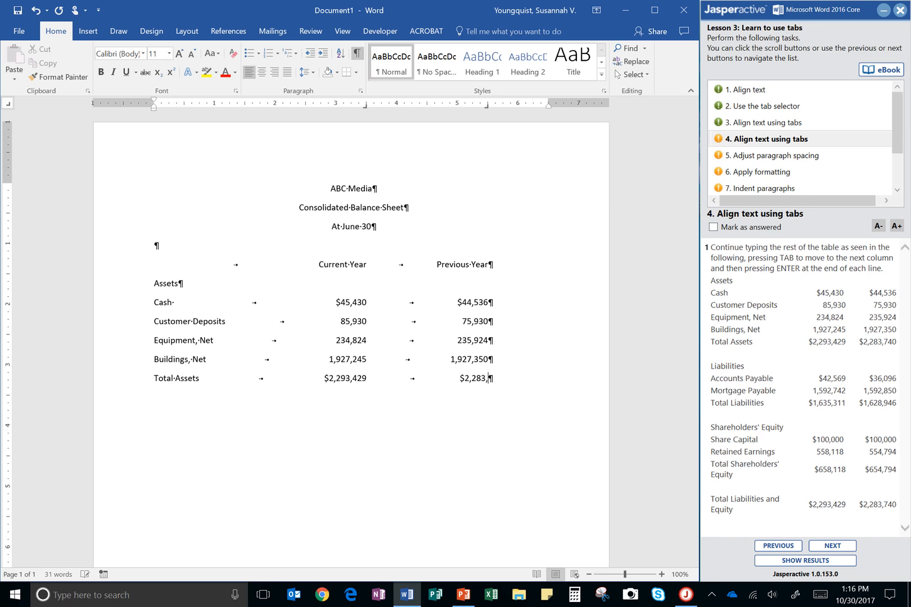
type("740")
After a blank line, enter the heading Liabilities and the tabbed row Accounts Payable, $42,569, $36,096.
key("Return")
key("Return")
type("Liabilities")
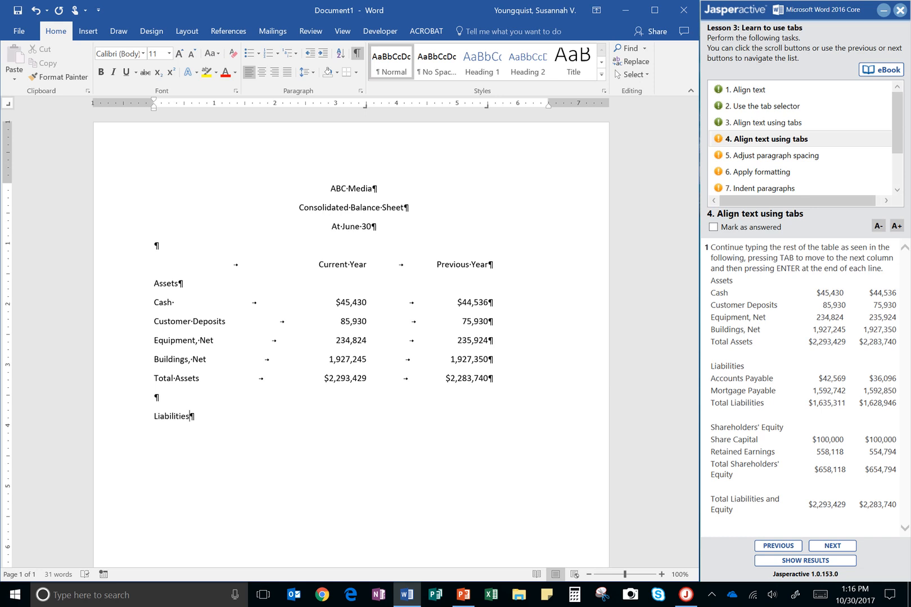
key("Return")
type("Accounts Payable")
key("Tab")
type("$")
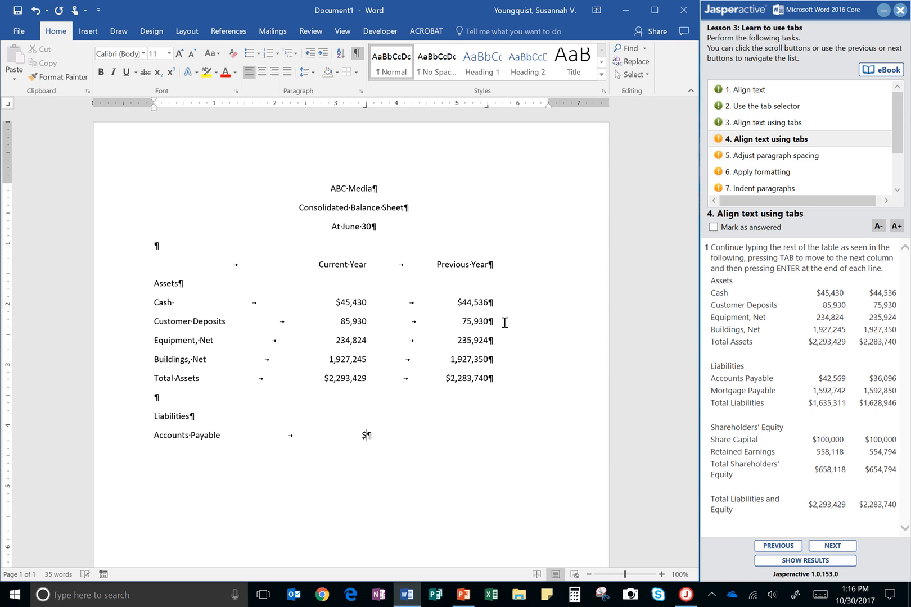
type("42,569")
key("Tab")
type("$36,096")
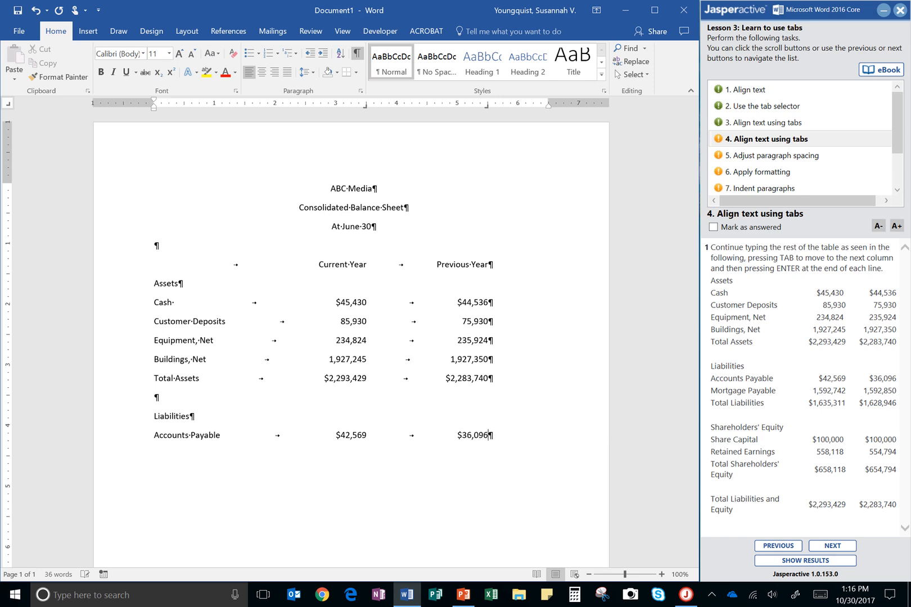
Add the tabbed row Mortgage Payable with 1,592,742 for the current year and 1,592,850 for the previous year.
key("Return")
type("Mortgage Payable")
key("Tab")
type("1,59")
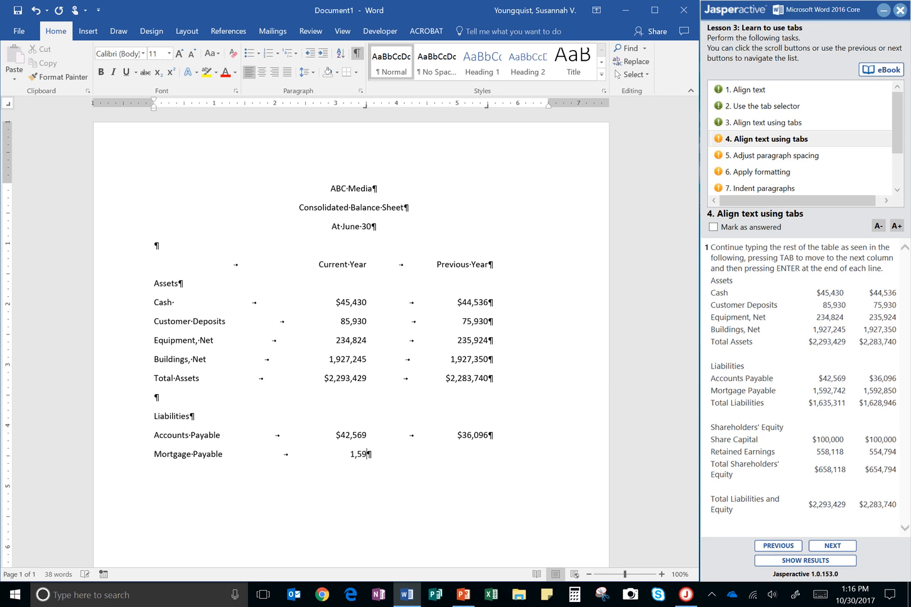
type("2,742")
key("Tab")
type("1,592,850")
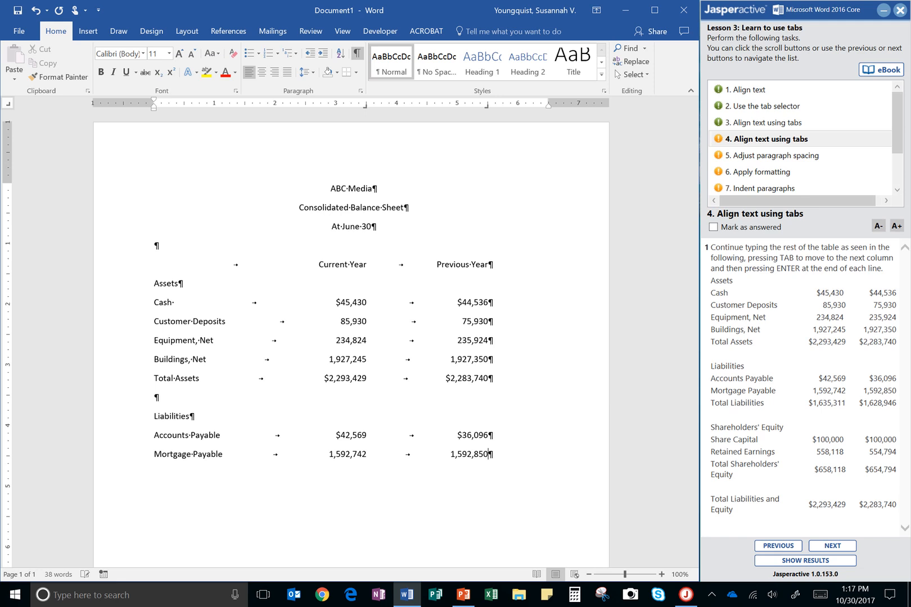
Add the tabbed row Total Liabilities with $1,635,311 for the current year and $1,628,946 for the previous year.
key("Return")
type("Total Liabilities")
key("Tab")
type("$1")
type(",62")
type("35,")
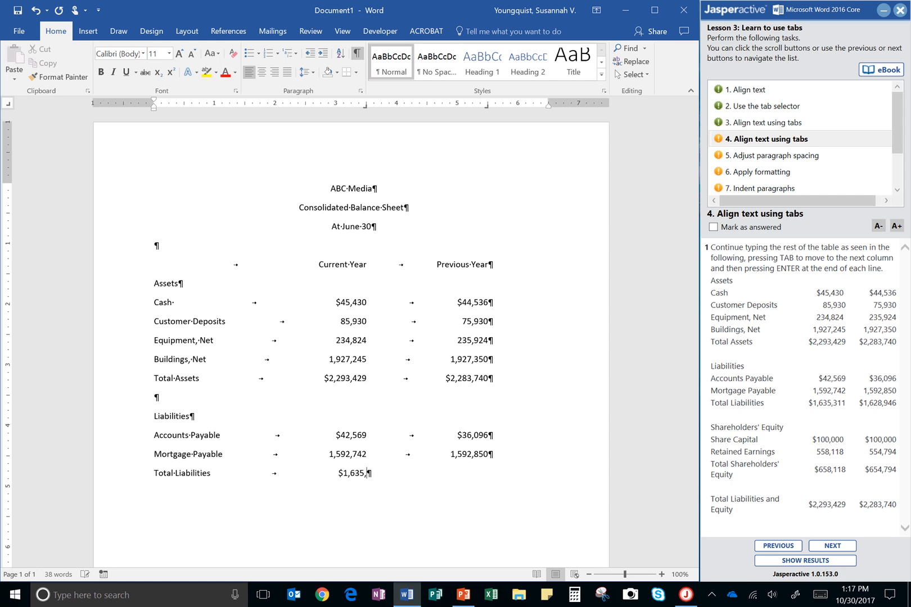
type("311")
key("Tab")
type("$1,628,946")
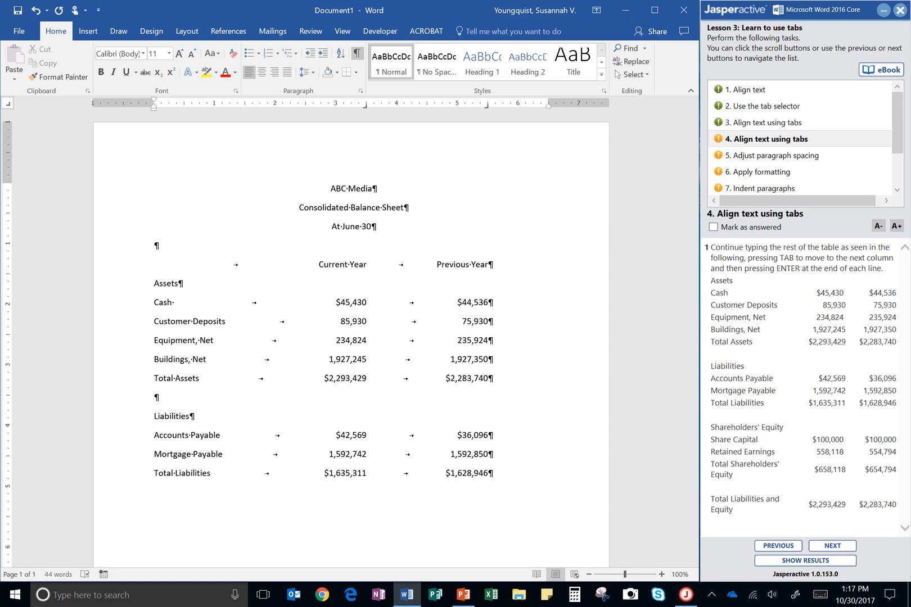
Leave a blank line below the Total Liabilities row and enter the section heading Shareholders' Equity.
key("Return")
key("Return")
type("Shareholders")
type("'")
type(" Equity")
key("Return")
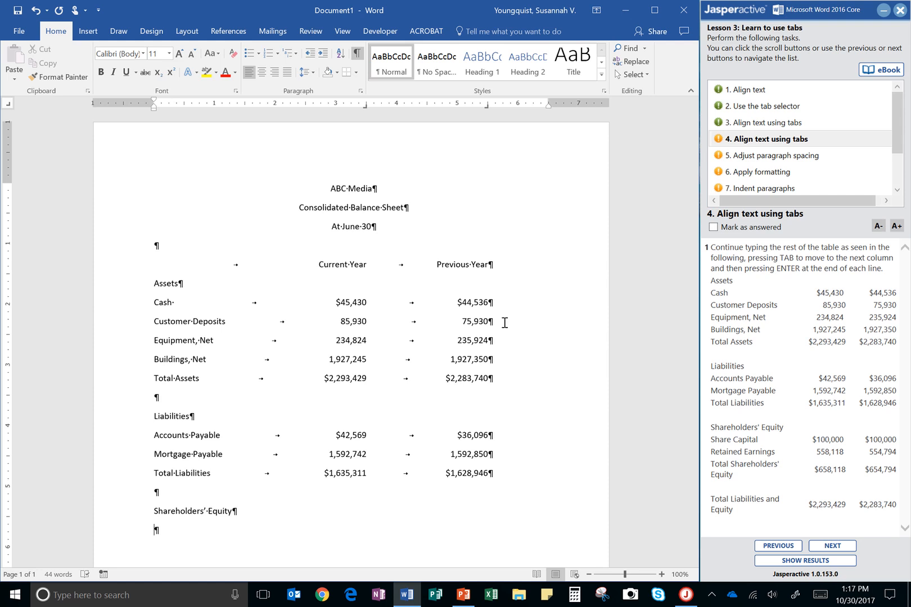
Add the tabbed row Share Capital with $100,000 for both the current and previous year.
type("Share Capital")
key("Tab")
type("$100,00")
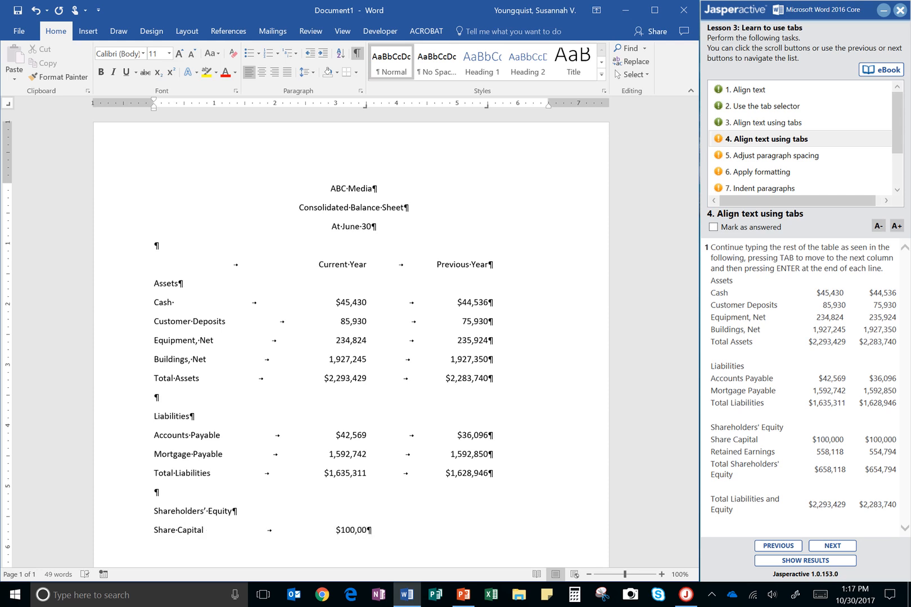
type("0")
key("Tab")
type("$100,000")
key("Return")
Add the tabbed row Retained Earnings with 558,118 for the current year and 554,794 for the previous year.
type("Ret")
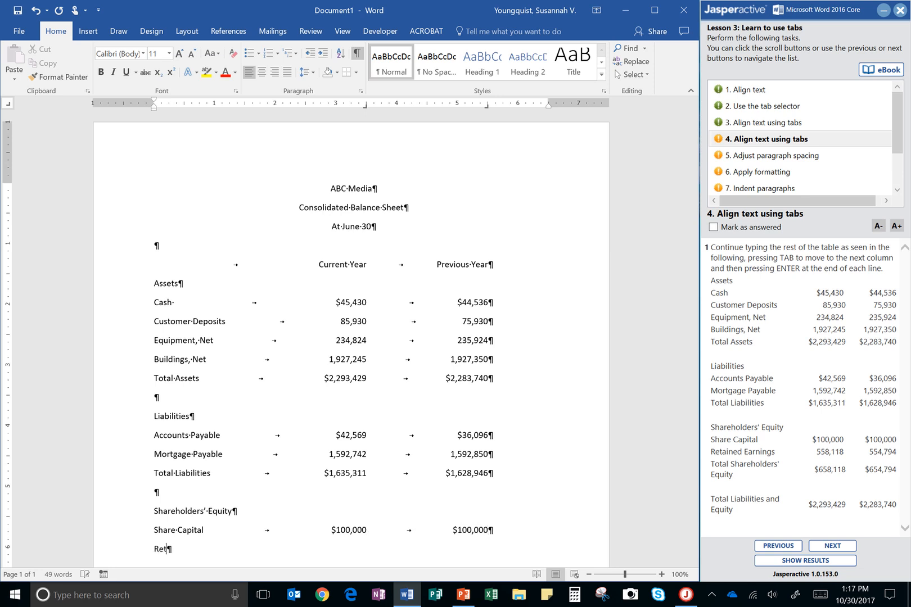
type("ained Earnings")
key("Tab")
type("558,118")
key("Tab")
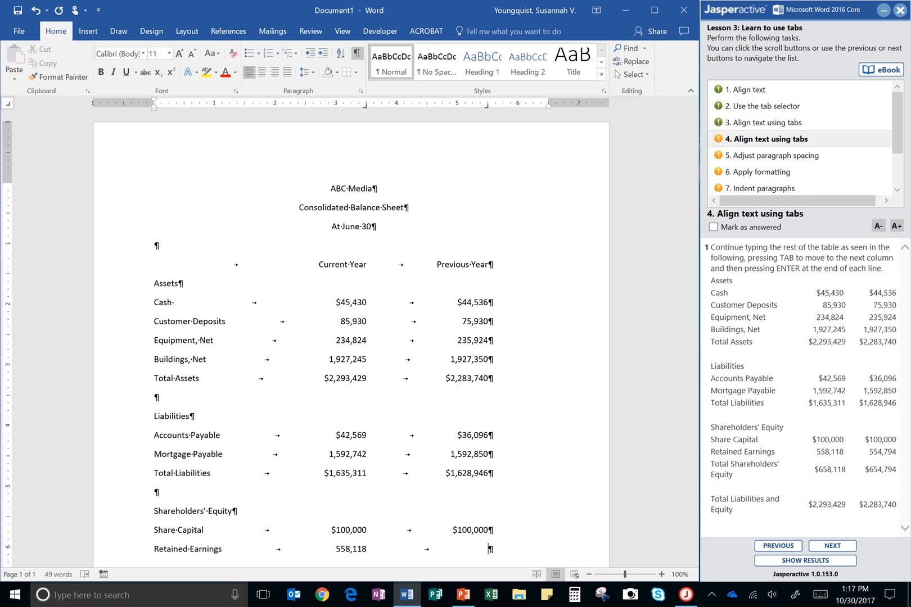
type("554,794")
key("Return")
Add the tabbed row Total Shareholders' Equity with $658,118 for the current year and $654,794 for the previous year.
type("Total")
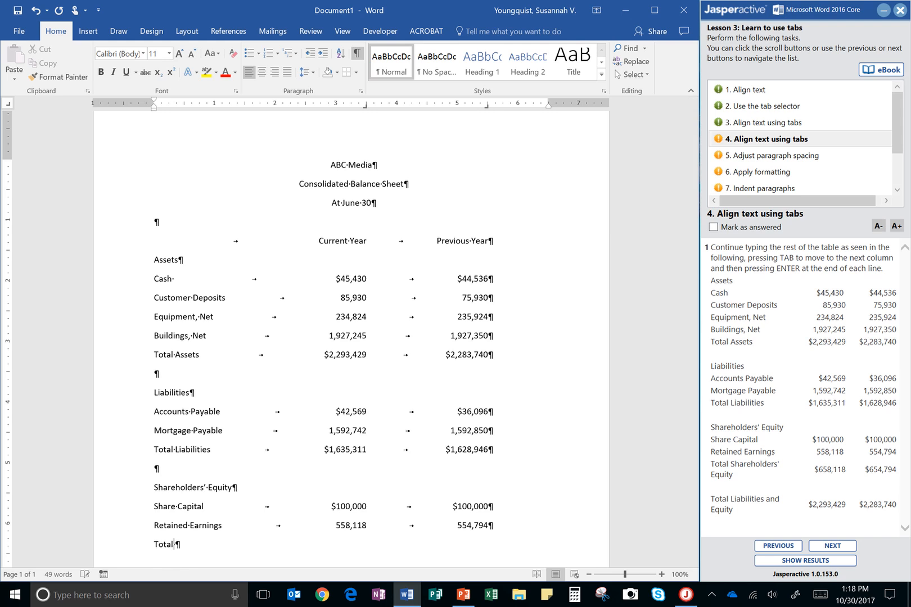
type(" Shareholders")
type("' W")
key("BackSpace")
type("Equity")
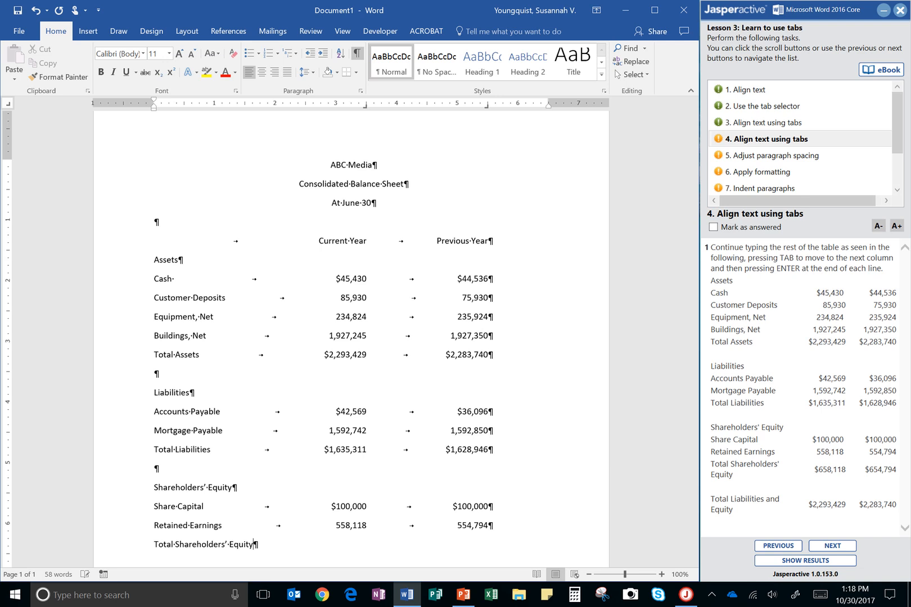
key("Tab")
type("$658,118")
key("Tab")
type("$654,794")
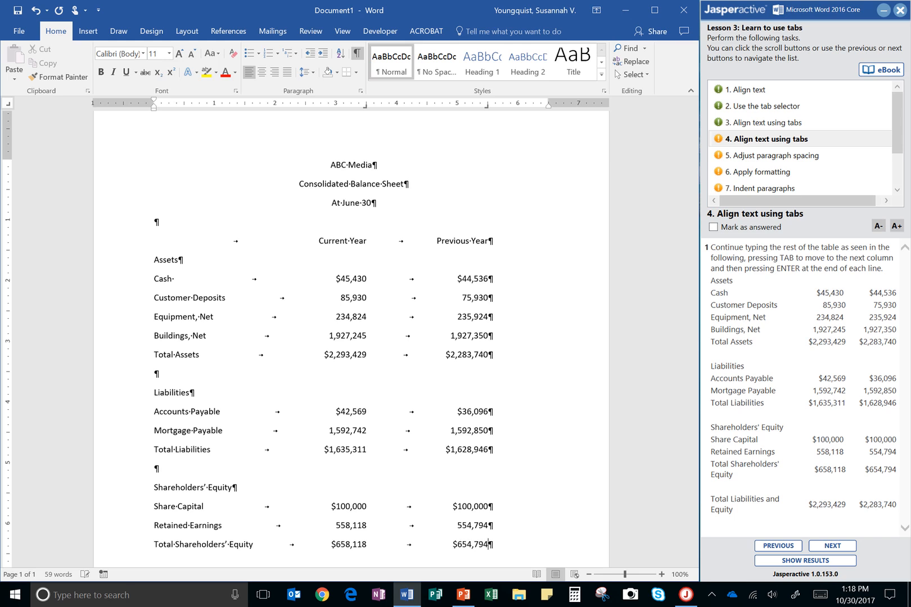
After a blank line, enter the row label Total Liabilities and Equity, correcting any misspelled word.
key("Return")
key("Return")
type("Tota")
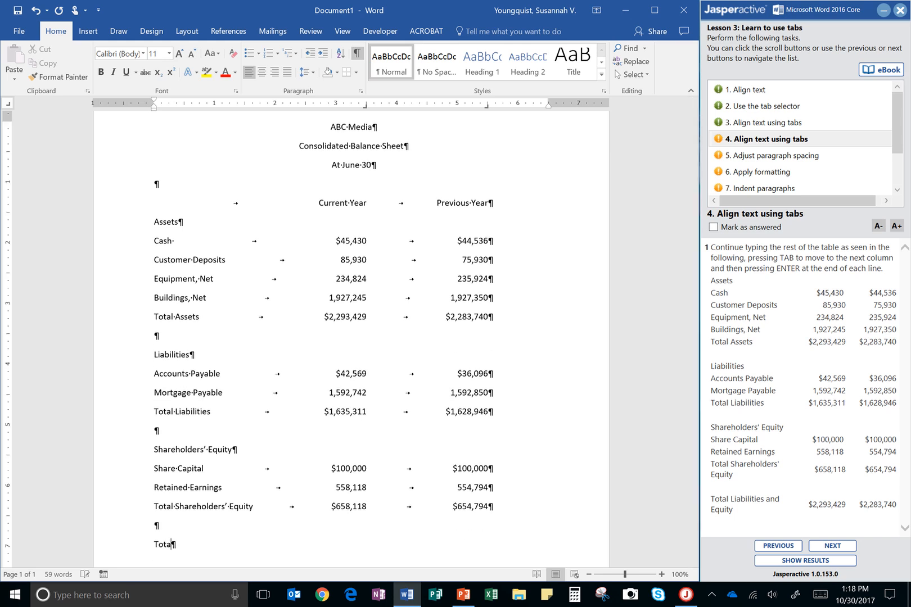
type("l Libabilites and")
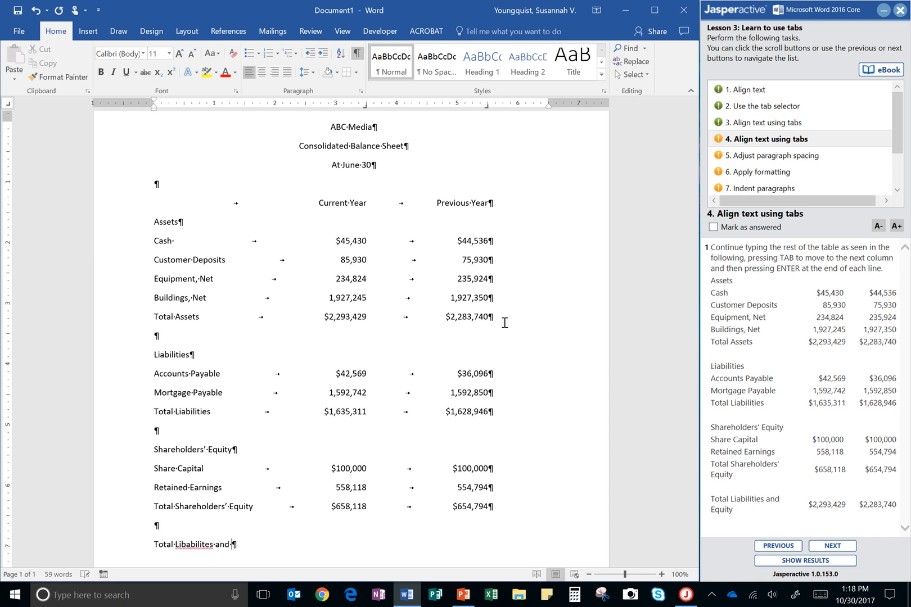
right_click(190, 546)
left_click(248, 385)
left_click(245, 546)
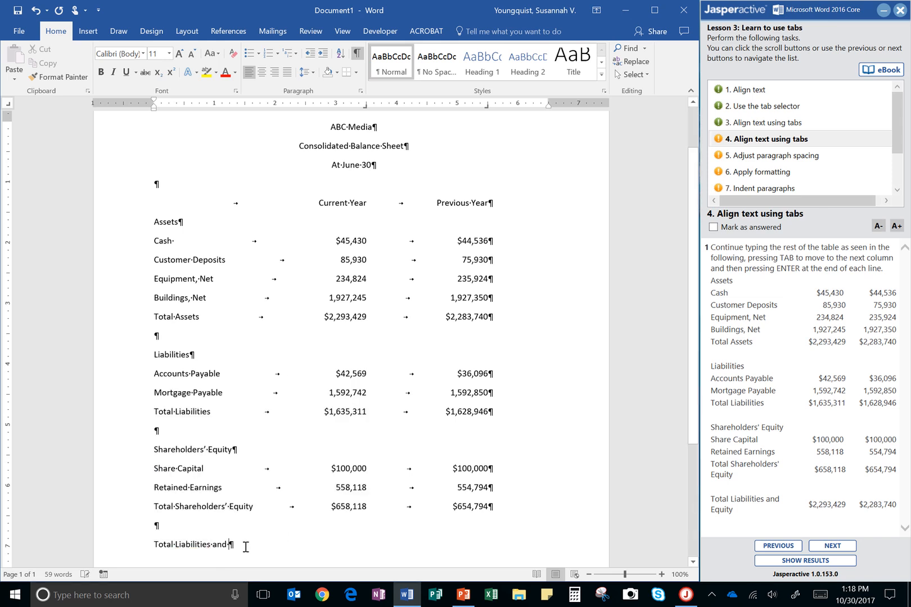
type("Equio")
key("BackSpace")
type("ty")
Enter the Total Liabilities and Equity amounts $2,293,429 and $2,283,740 at the two tab stops.
key("Tab")
type("$2,29")
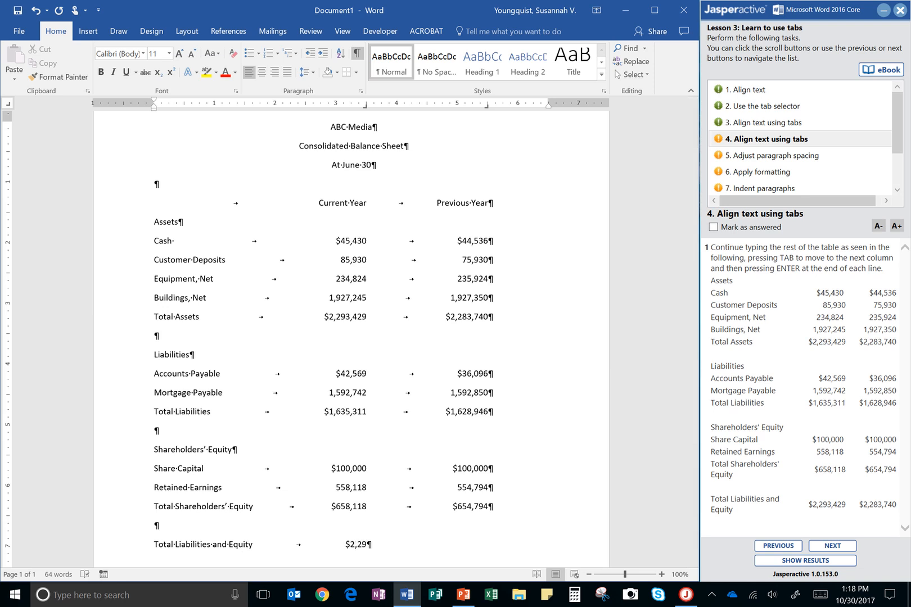
type("3,4")
type("29")
key("Tab")
type("$2,283,740")
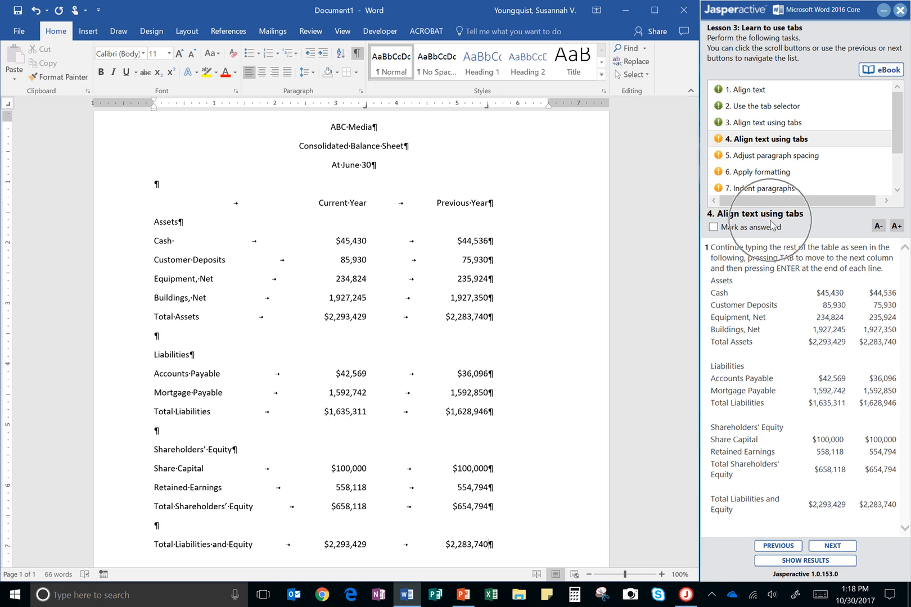
Mark task 4, Align text using tabs, as answered and advance to task 5.
left_click(762, 226)
left_click(833, 546)
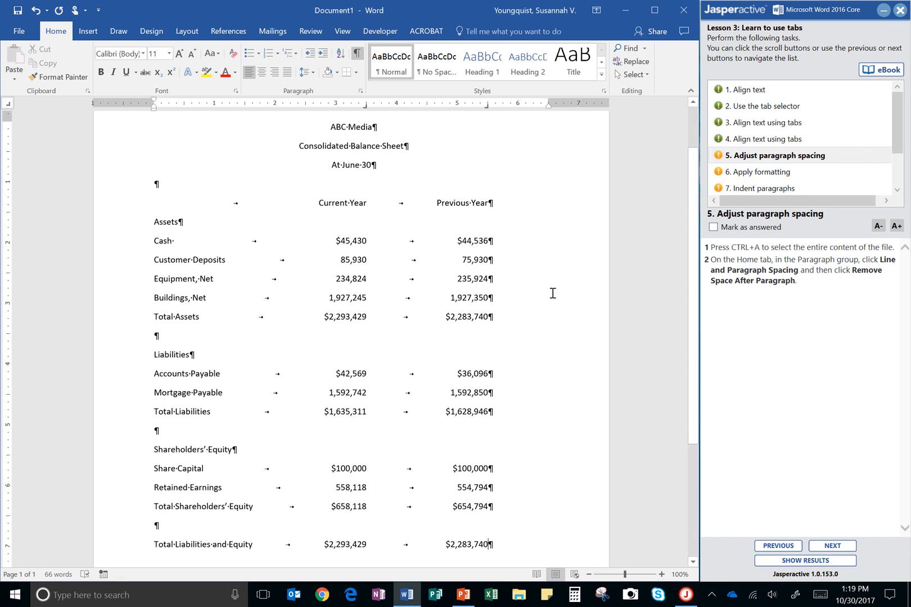
Remove the space after every paragraph in the entire document.
key("ctrl+a")
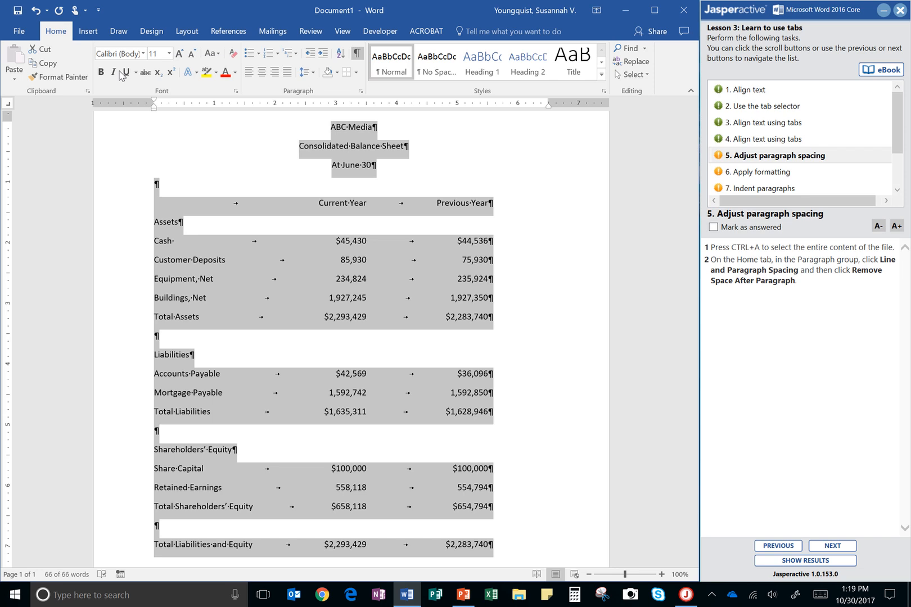
left_click(314, 74)
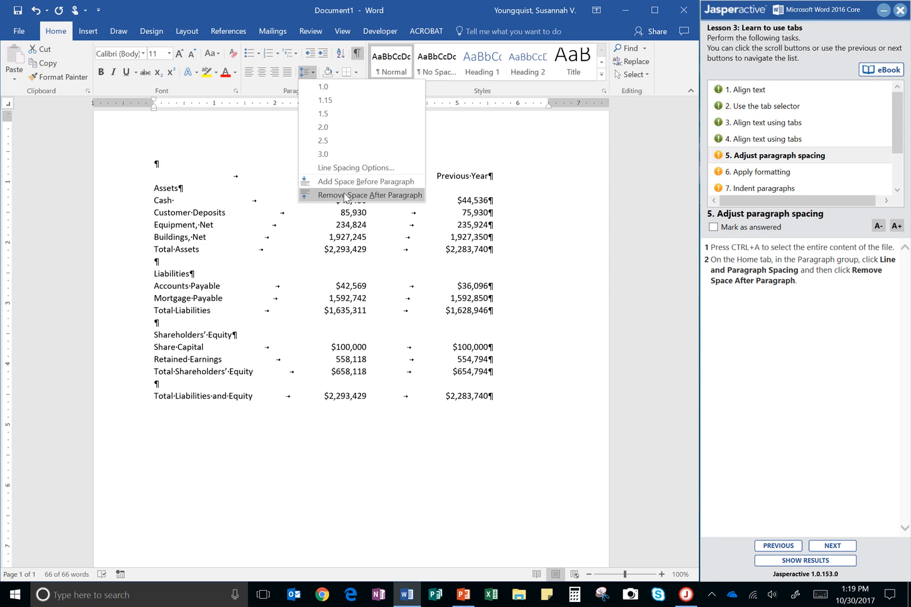
left_click(344, 196)
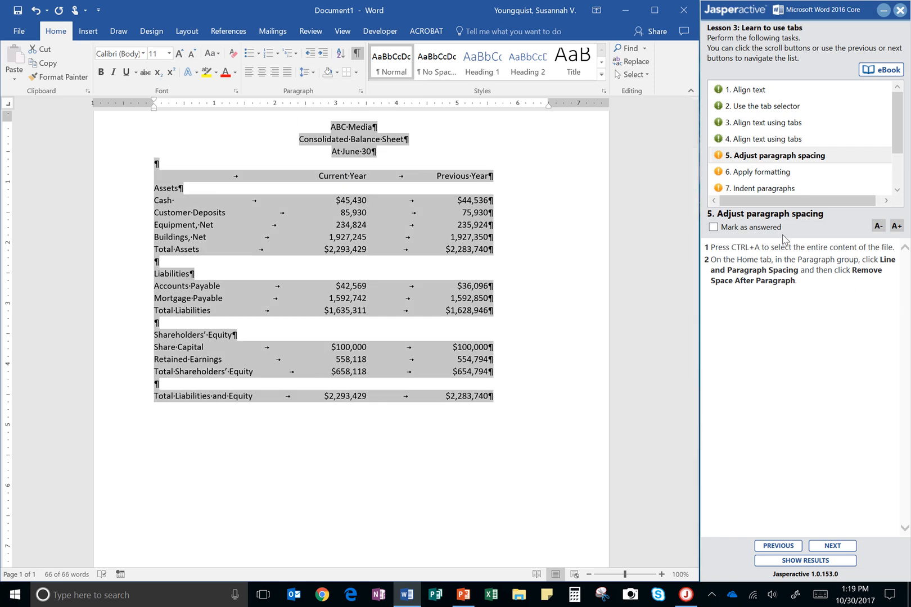
Mark task 5, Adjust paragraph spacing, as answered and advance to task 6.
left_click(713, 227)
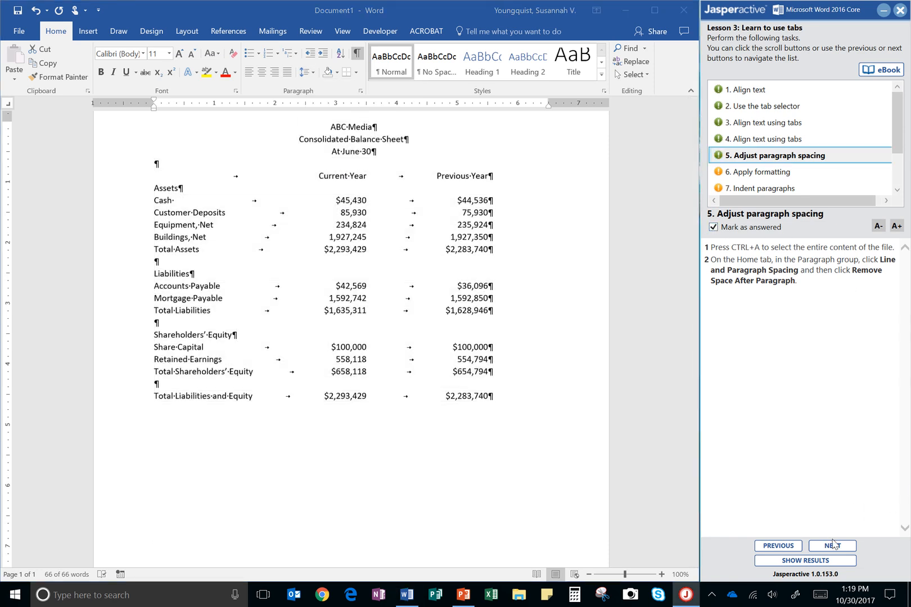
left_click(832, 545)
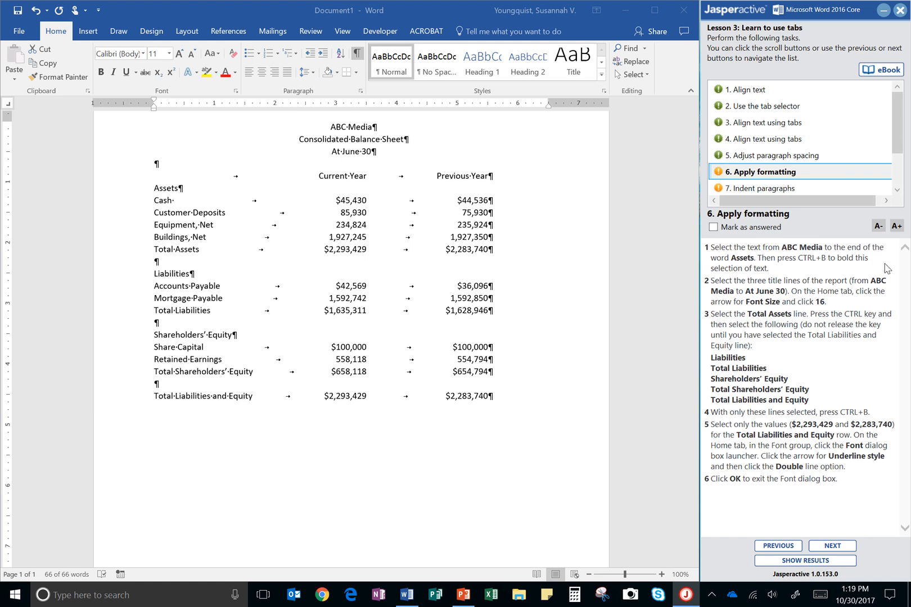
Bold the text from the ABC Media title through the Assets heading.
left_click(352, 132)
key("ctrl+a")
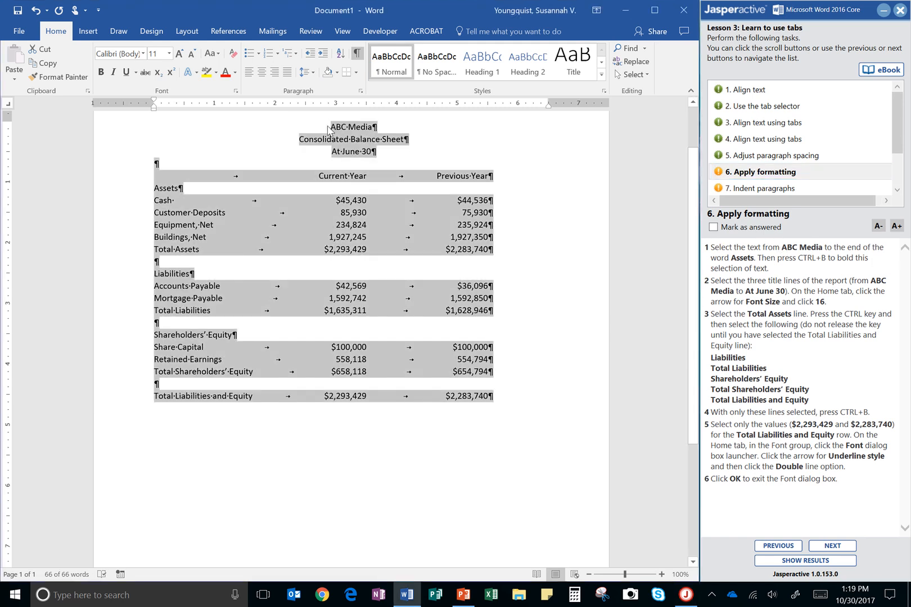
left_click(329, 126)
left_click_drag(326, 125, 186, 185)
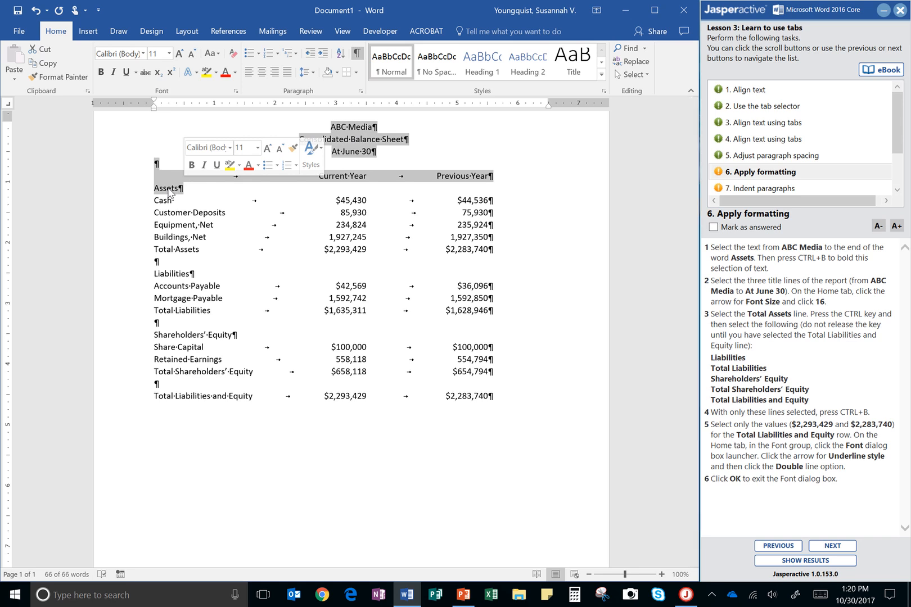
key("ctrl+b")
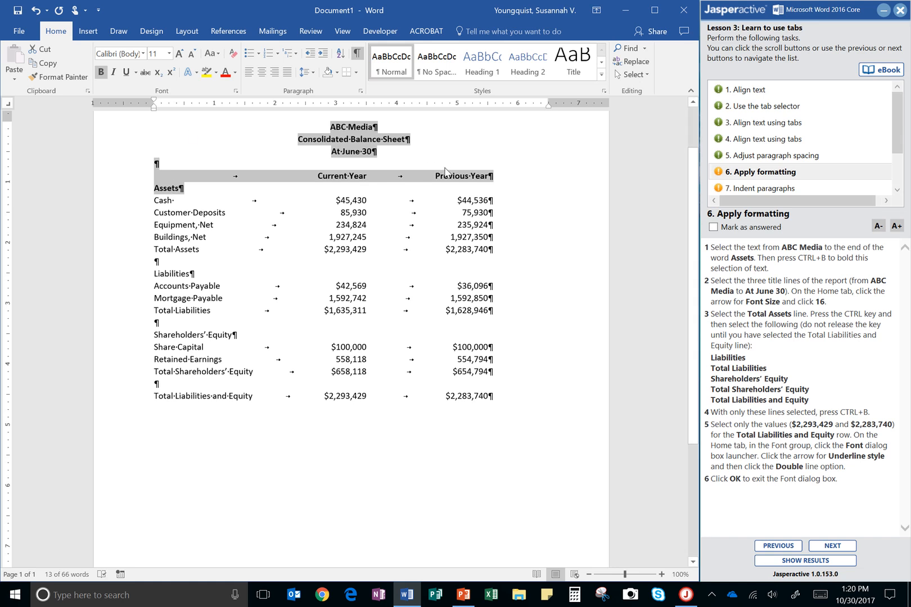
left_click(544, 208)
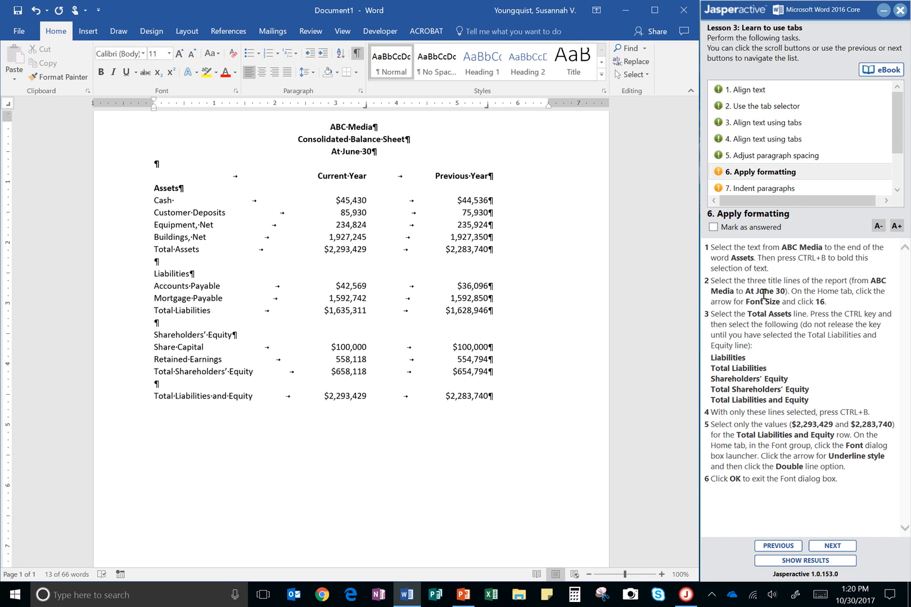
Set the font size of the three title lines, ABC Media to At June 30, to 16.
left_click_drag(328, 127, 398, 162)
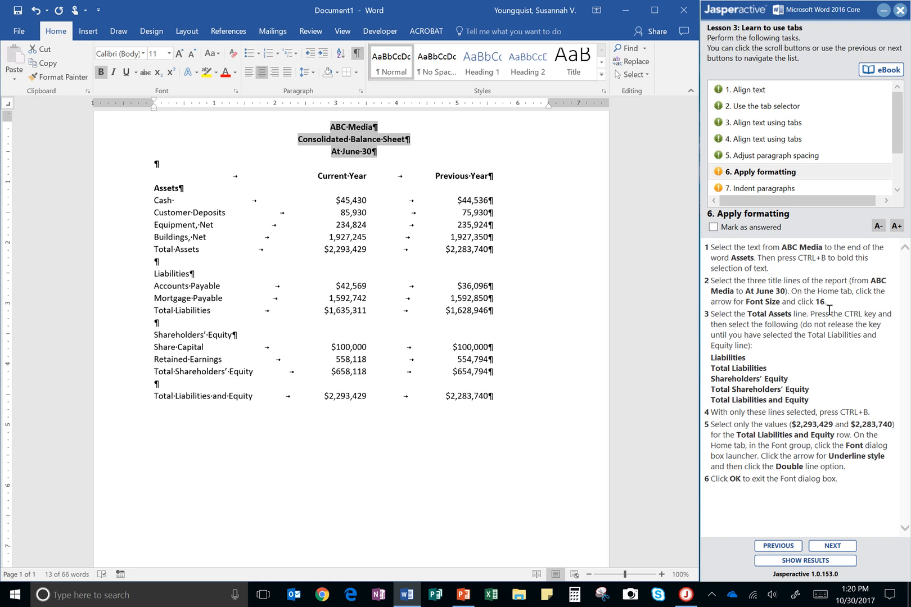
left_click(169, 55)
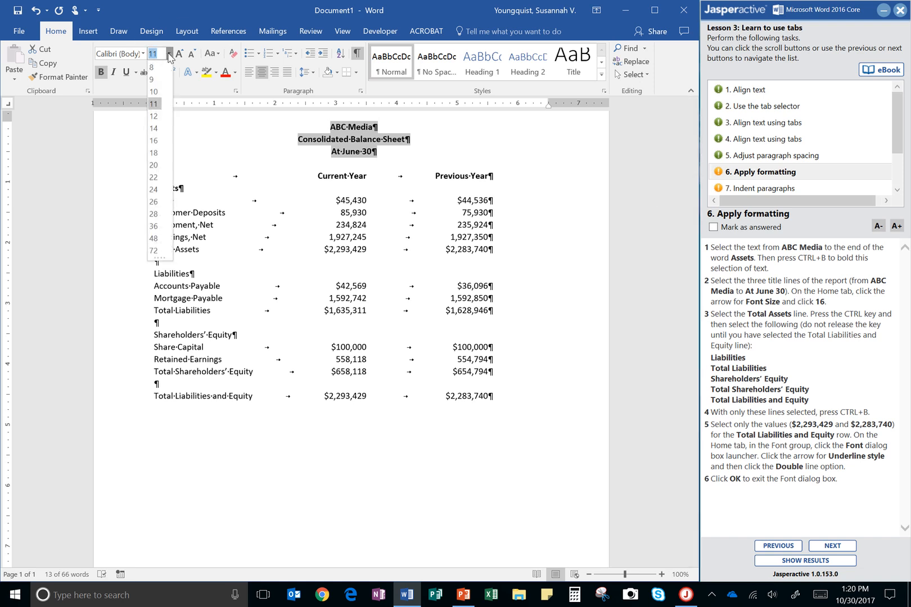
left_click(154, 142)
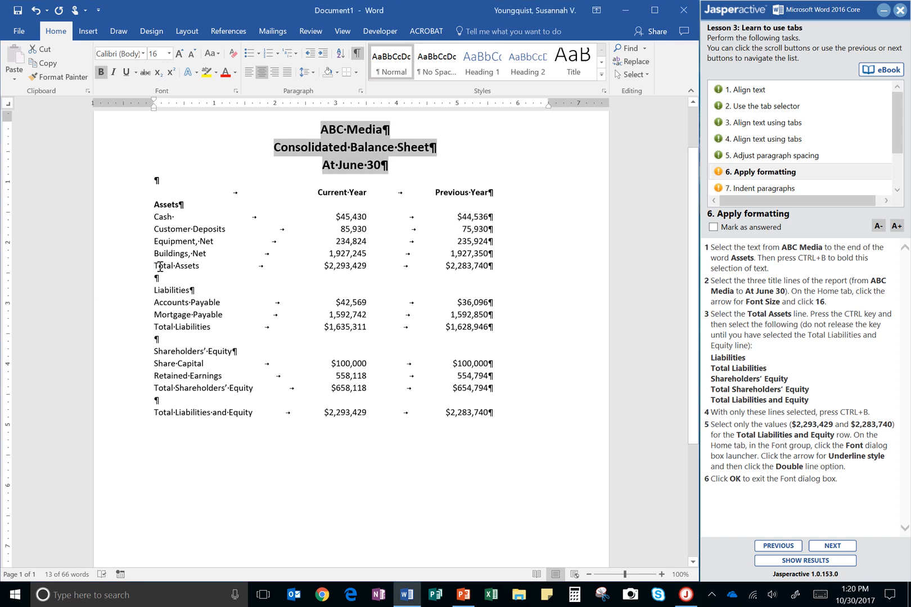
left_click_drag(154, 266, 197, 264)
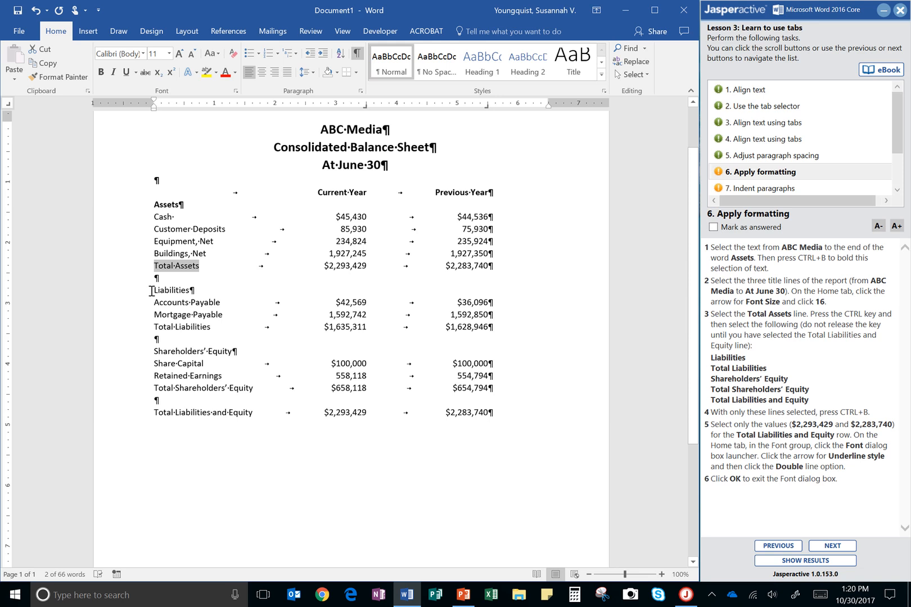
left_click_drag(152, 290, 191, 291)
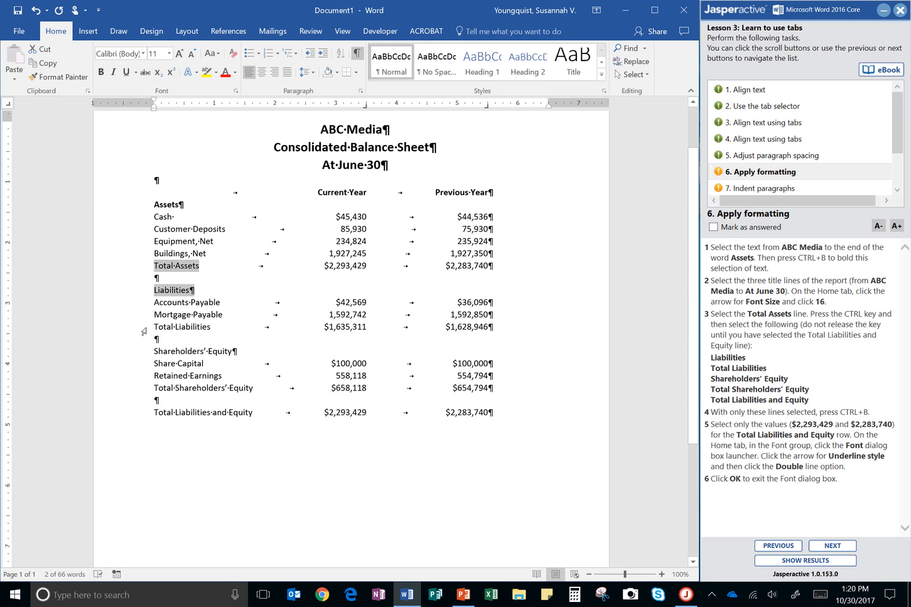
left_click_drag(152, 327, 212, 328)
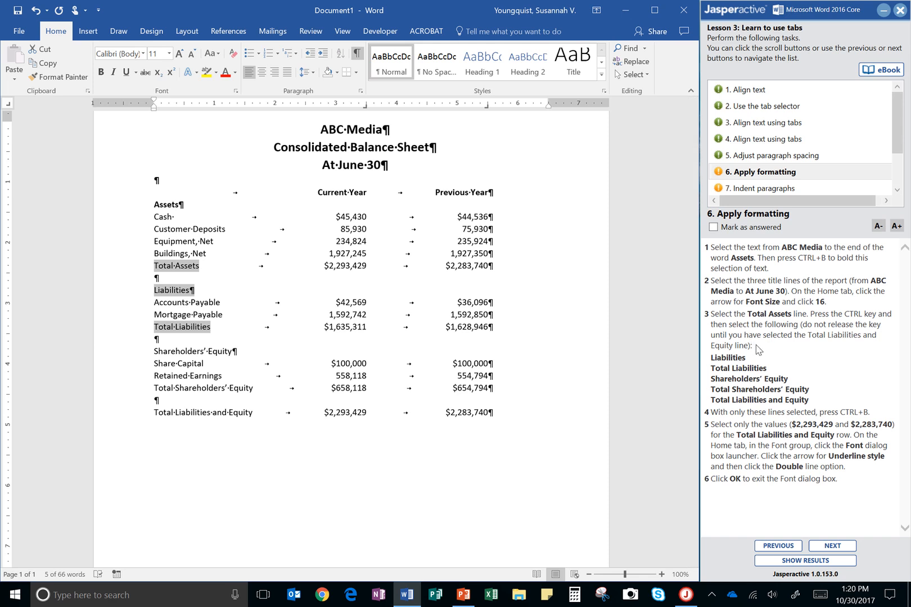
left_click(728, 319)
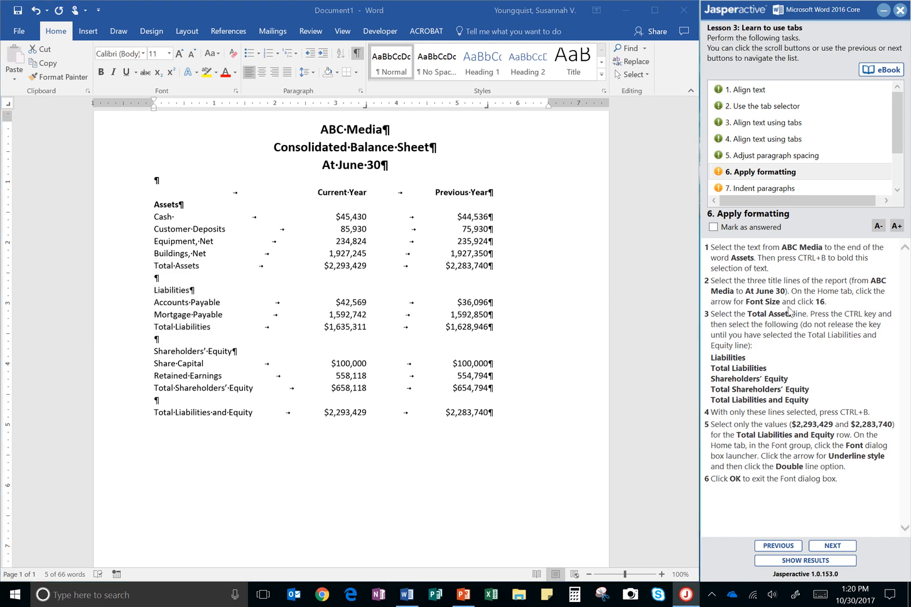
Bold the Total Assets, Liabilities, Total Liabilities, Total Shareholders' Equity, and Total Liabilities and Equity lines together, including their amounts.
left_click(154, 268)
left_click(152, 266)
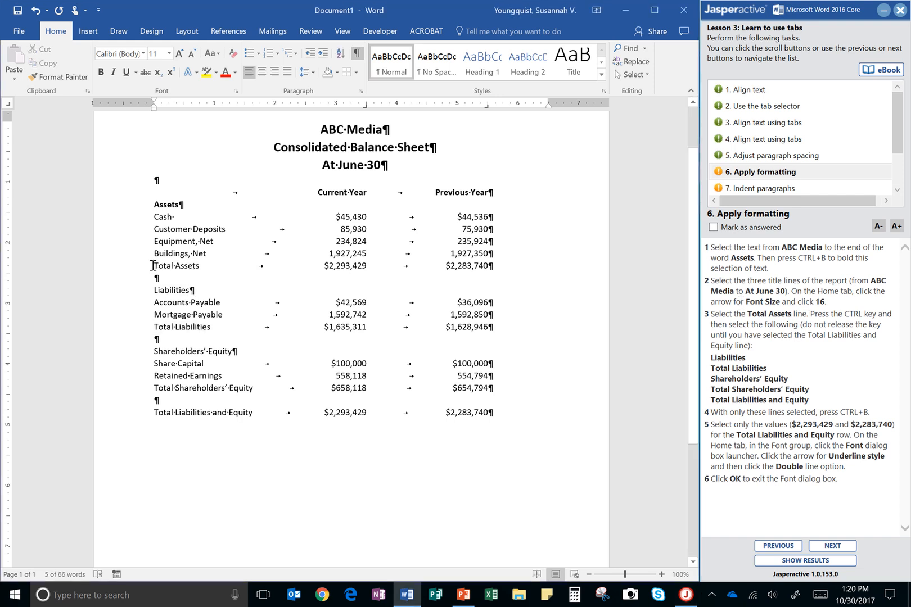
left_click_drag(153, 265, 490, 265)
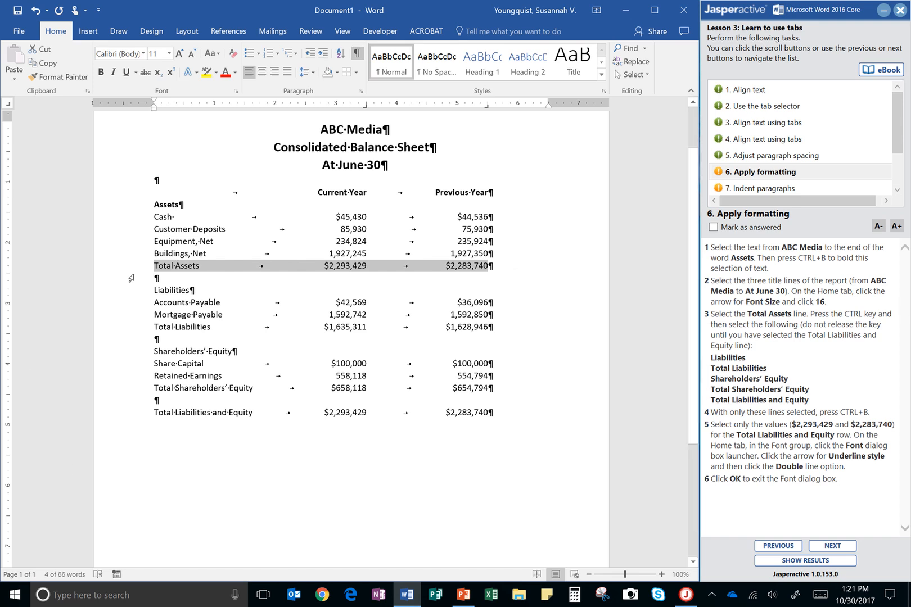
left_click_drag(153, 290, 193, 290)
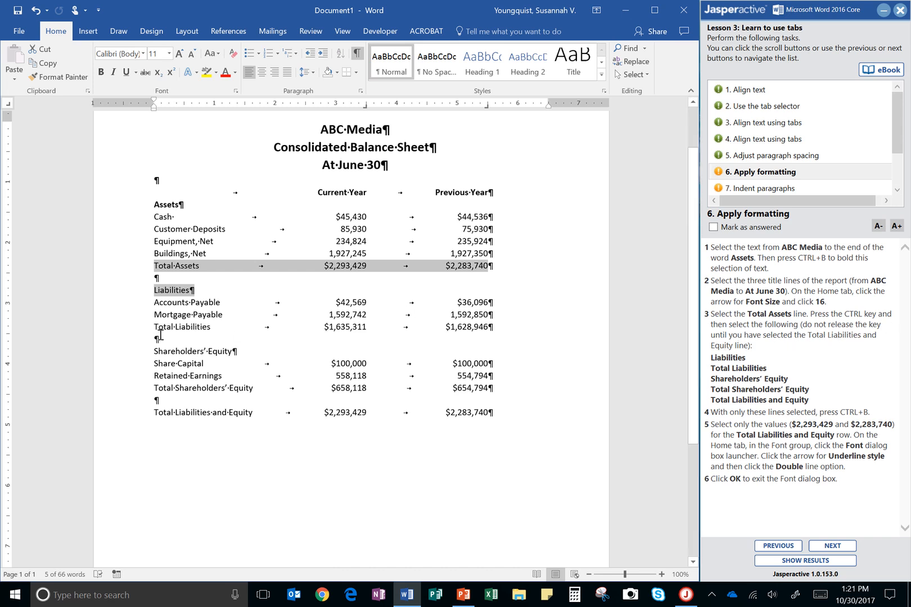
left_click_drag(152, 328, 501, 331)
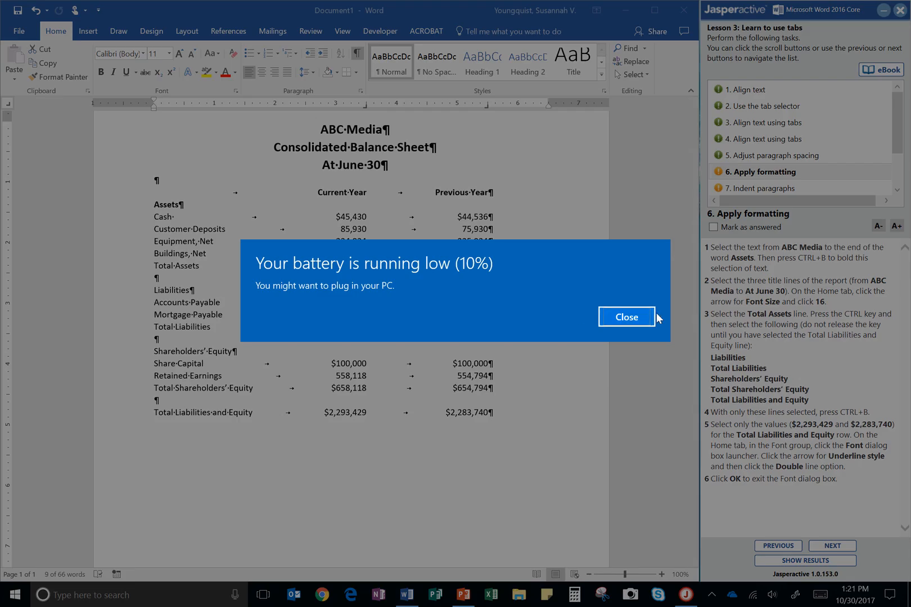
left_click(652, 318)
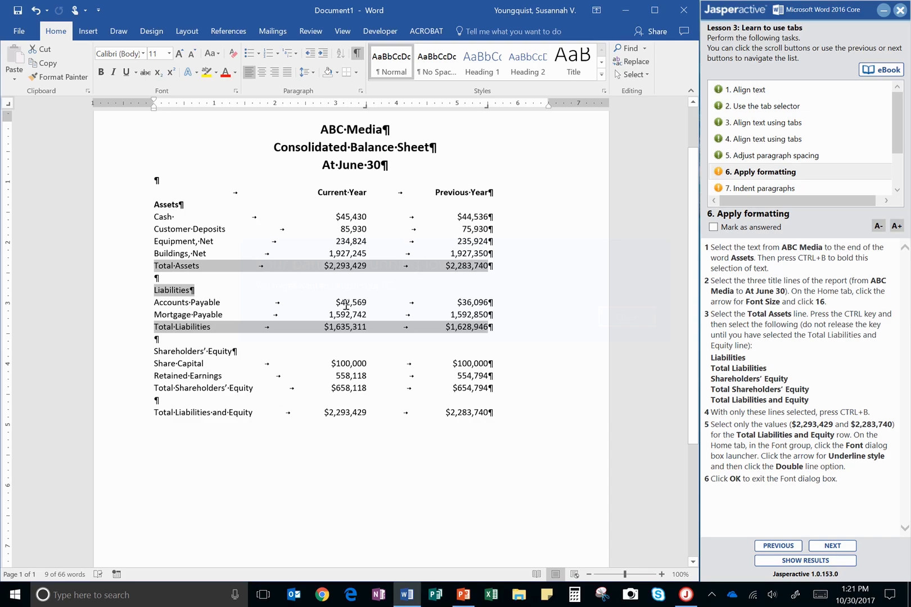
left_click(149, 388, "ctrl")
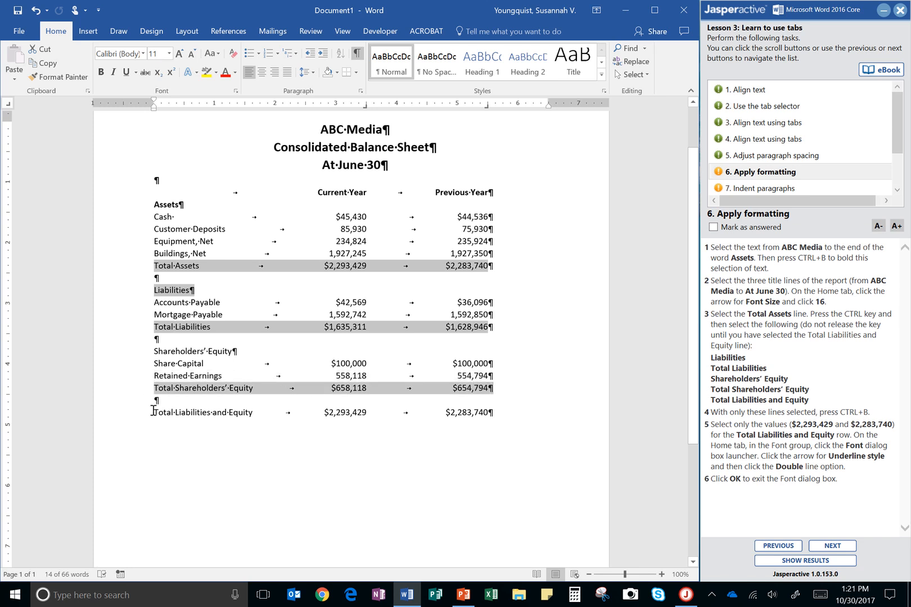
left_click_drag(153, 411, 498, 423)
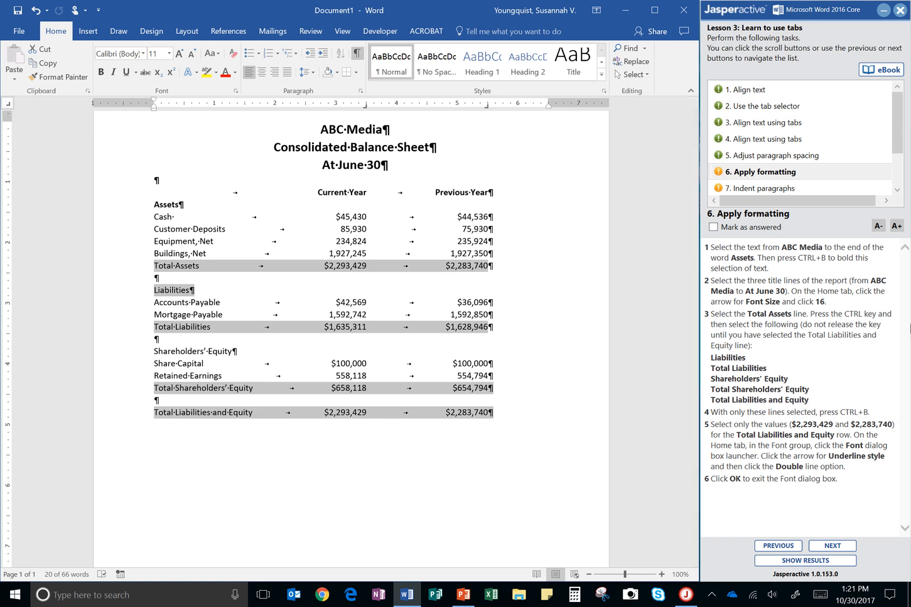
key("ctrl+b")
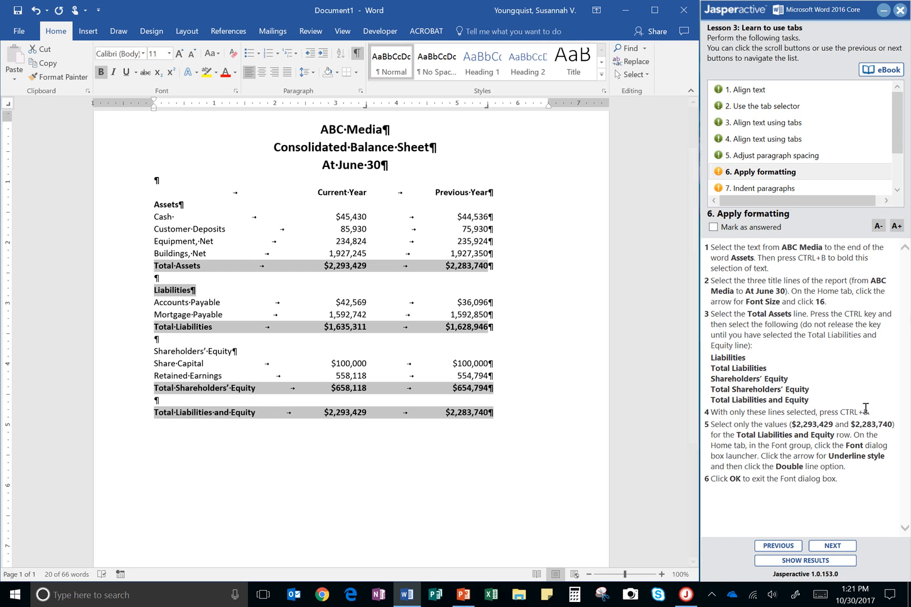
Apply the Double underline style to the Total Liabilities and Equity amounts, from $2,293,429 through $2,283,740.
left_click(737, 430)
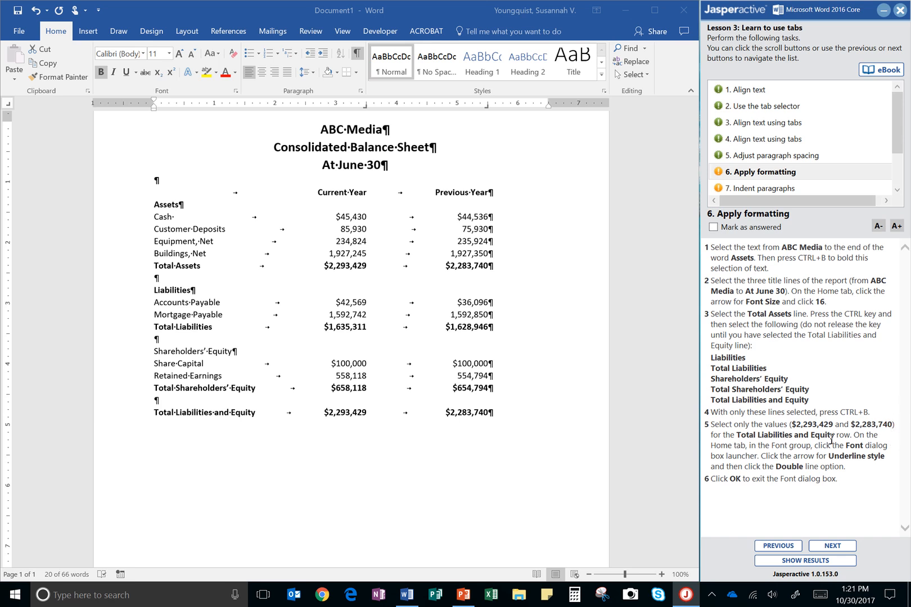
left_click(323, 410)
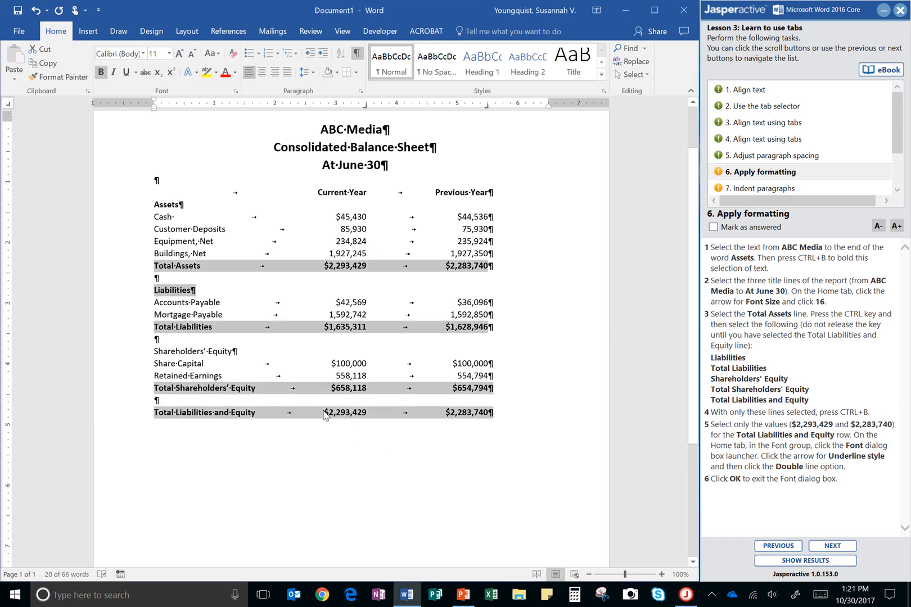
left_click(325, 416)
left_click_drag(325, 412, 504, 419)
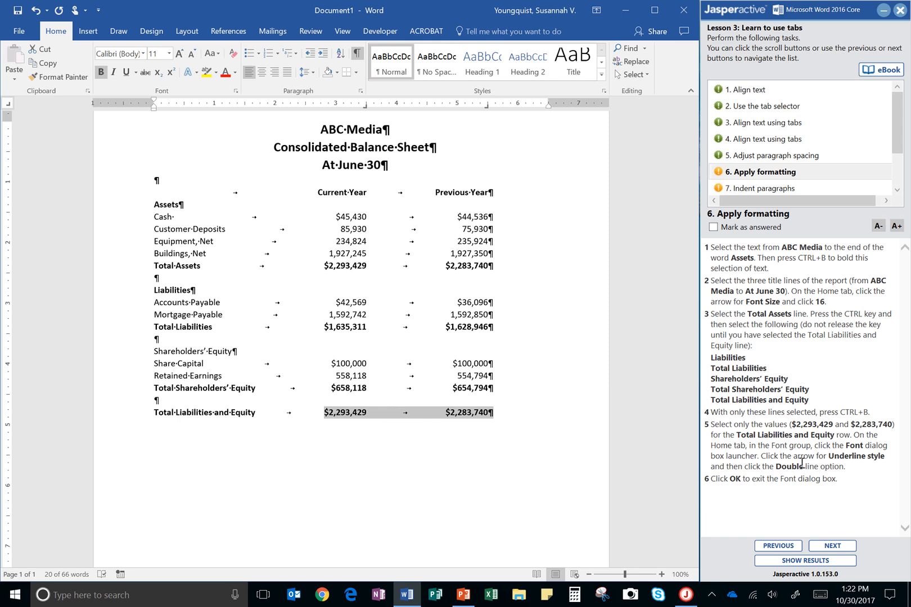
left_click(236, 92)
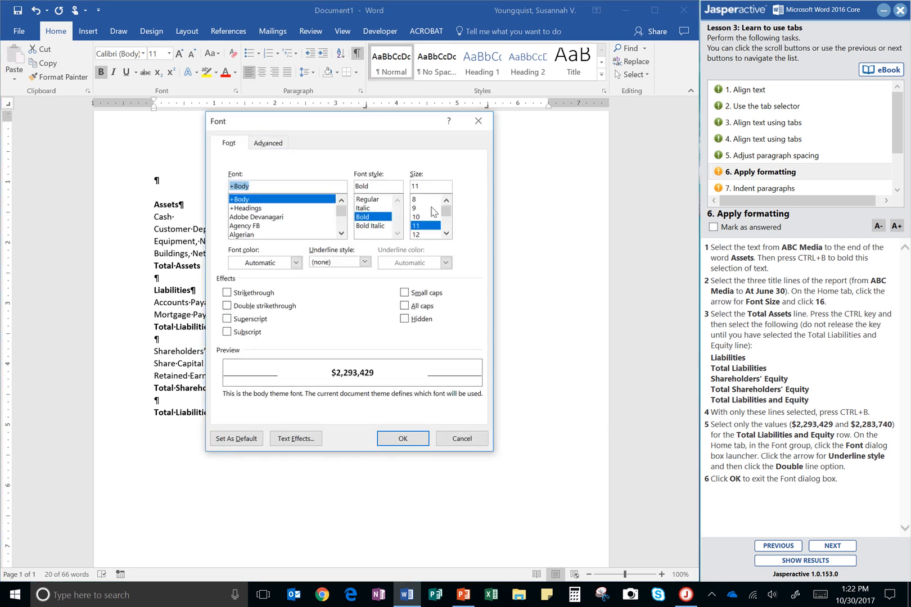
left_click(365, 262)
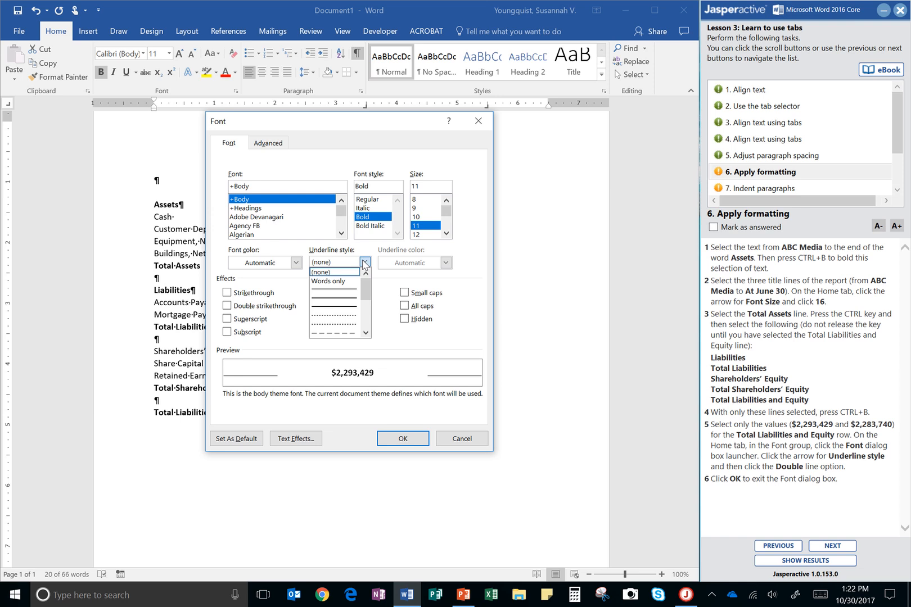
left_click(344, 299)
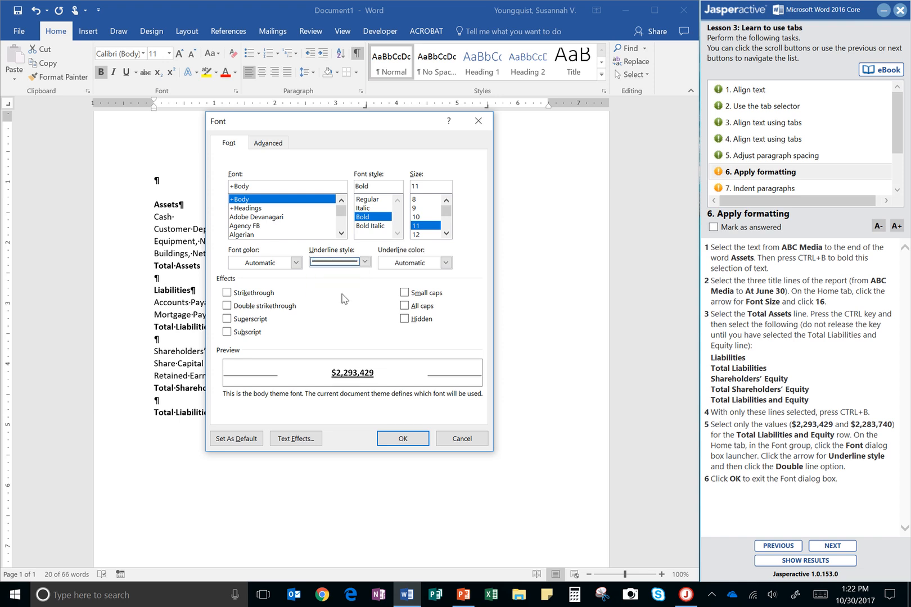
left_click(403, 439)
left_click(366, 412)
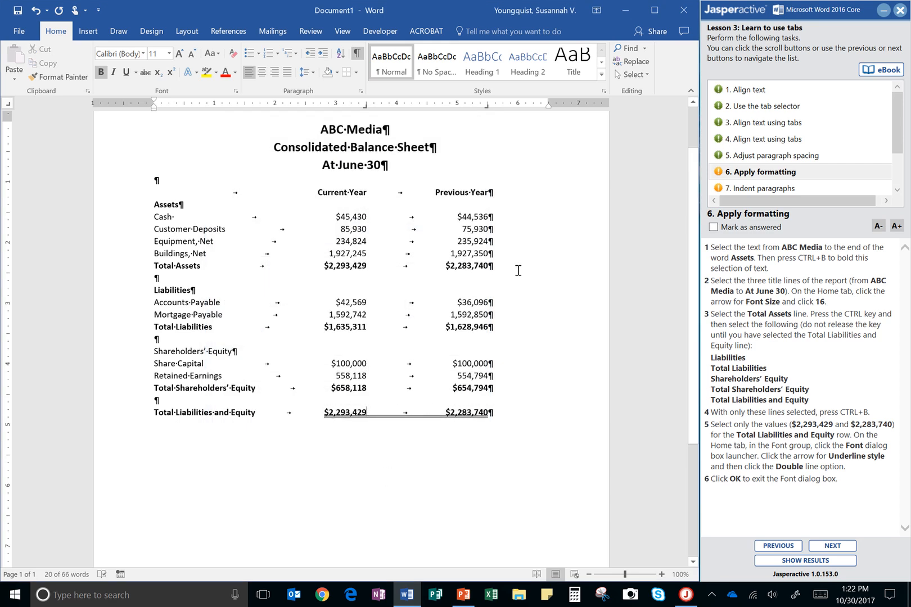
Mark task 6, Apply formatting, as answered and advance to task 7.
left_click(748, 228)
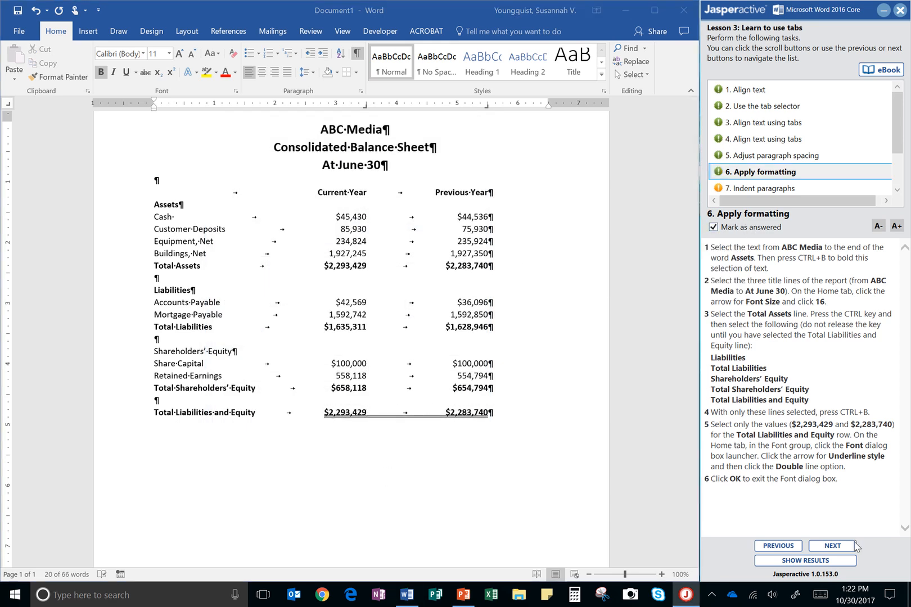
left_click(847, 546)
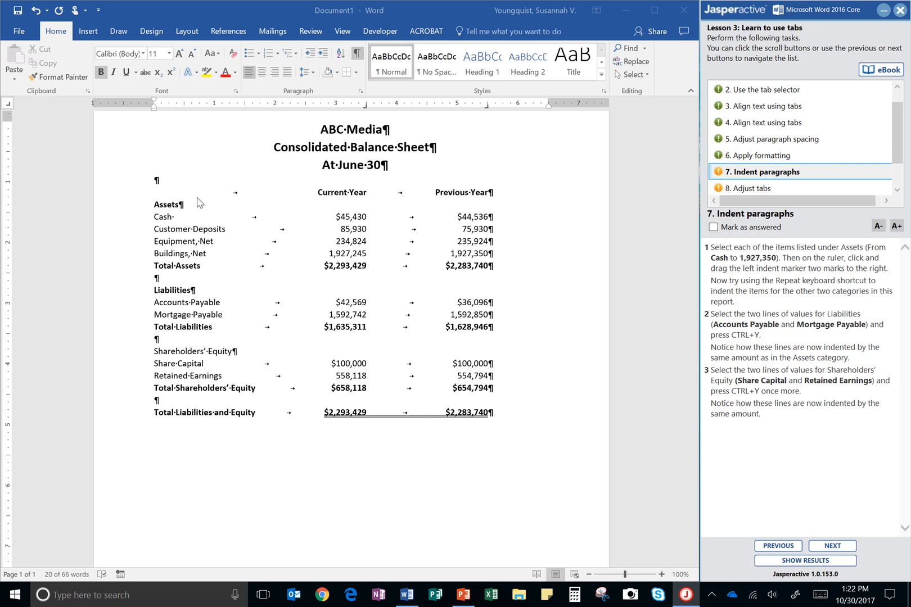
Indent the Assets items, from Cash through Buildings, Net, by moving their left indent two ruler marks to the right.
left_click(154, 214)
left_click_drag(159, 221, 487, 251)
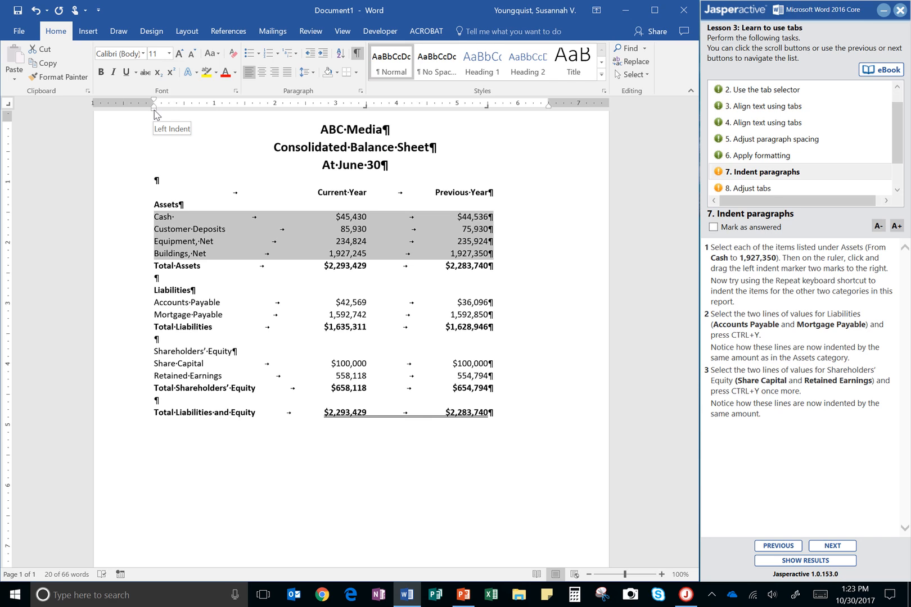
mouse_move(154, 111)
left_mouse_down()
mouse_move(190, 104)
mouse_move(153, 101)
mouse_move(214, 115)
mouse_move(154, 105)
left_mouse_up()
left_click_drag(155, 111, 155, 110)
left_click_drag(155, 110, 154, 109)
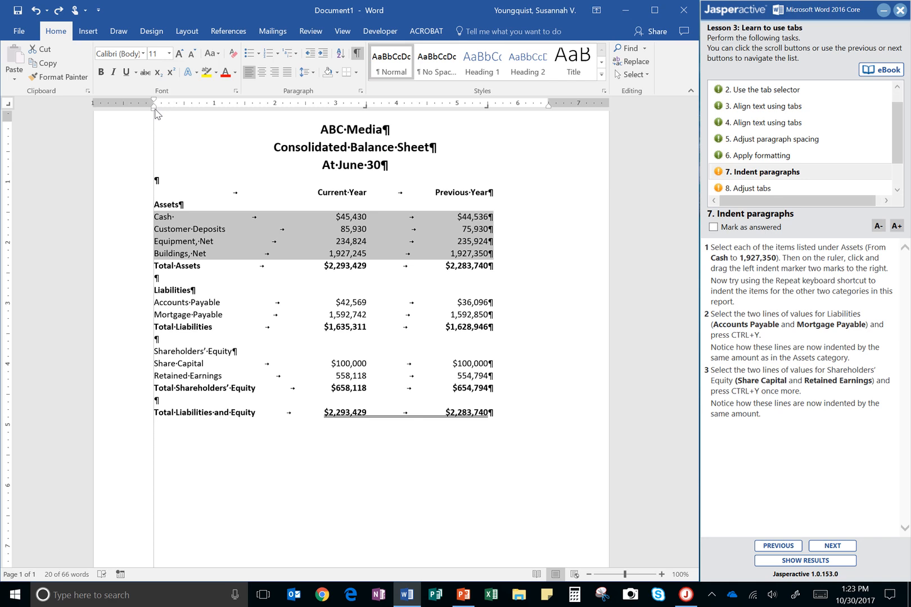
left_click_drag(156, 110, 169, 109)
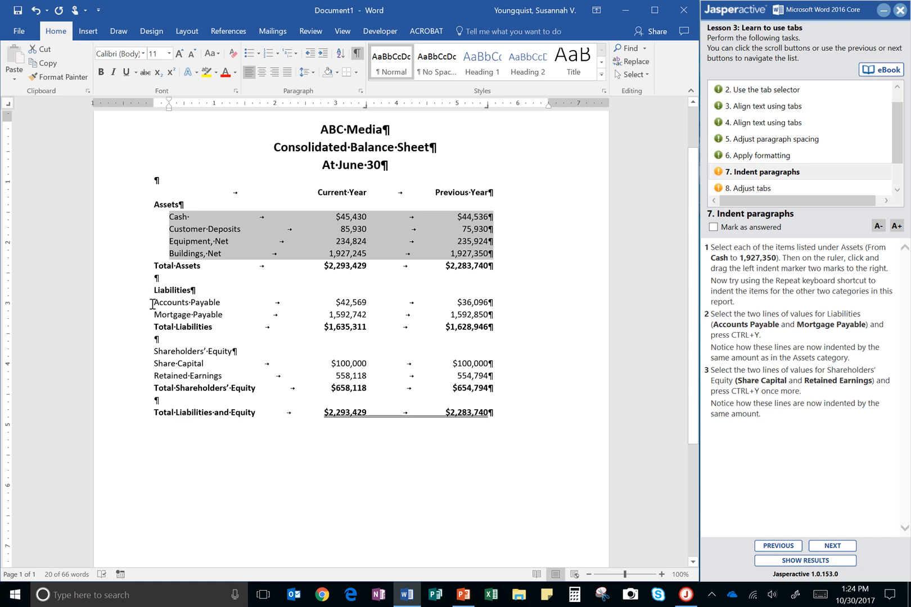
Repeat the indent on the Accounts Payable and Mortgage Payable lines and on the Share Capital and Retained Earnings lines.
left_click_drag(154, 308, 498, 314)
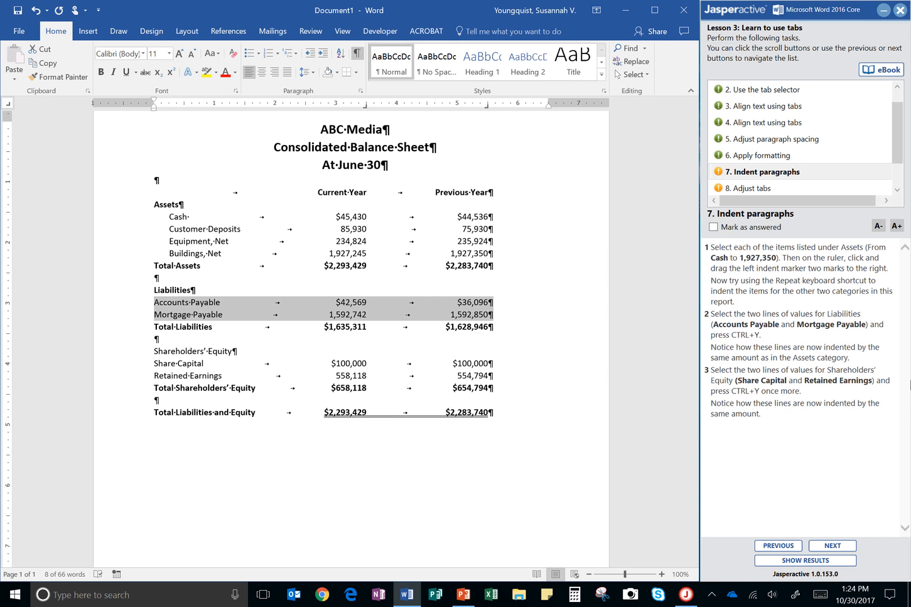
key("ctrl+y")
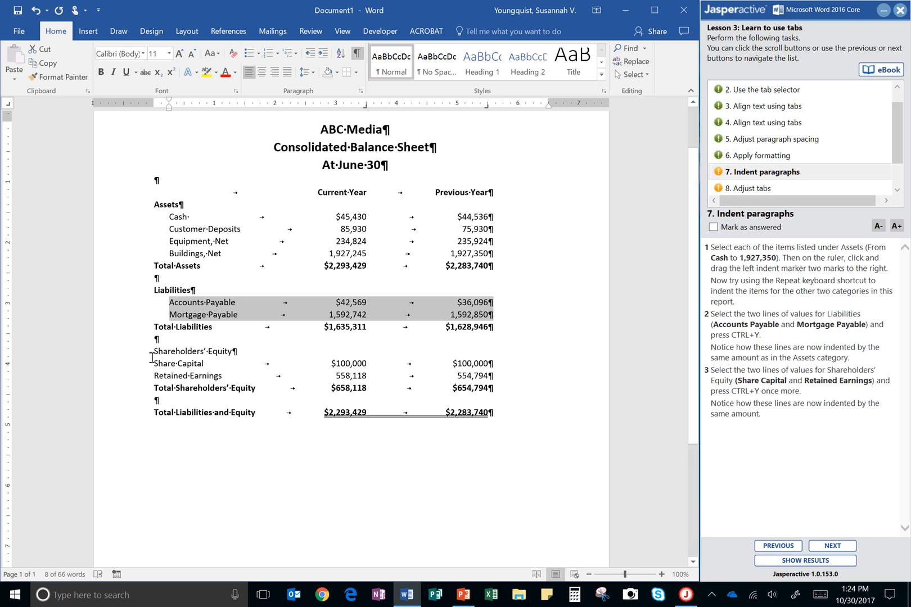
left_click_drag(151, 363, 500, 378)
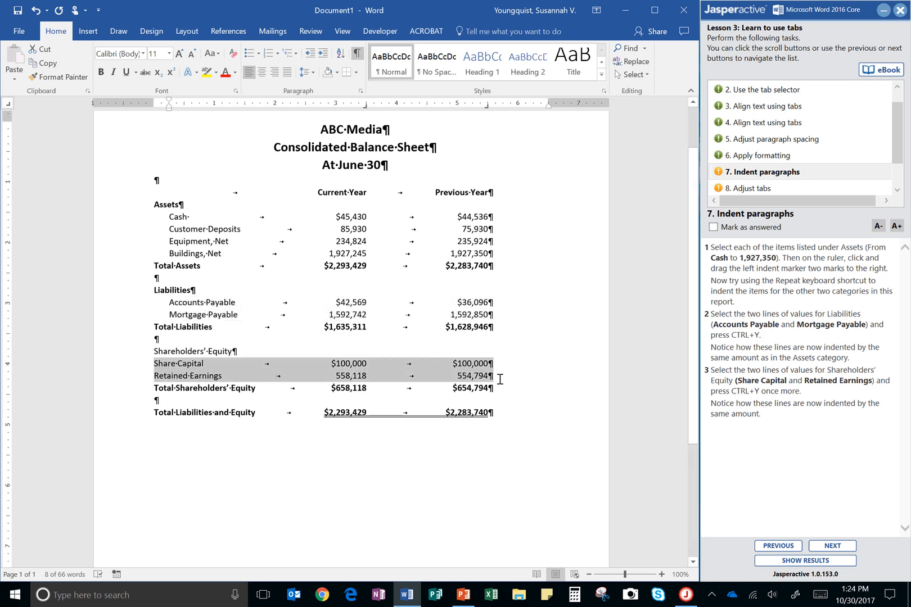
key("ctrl+y")
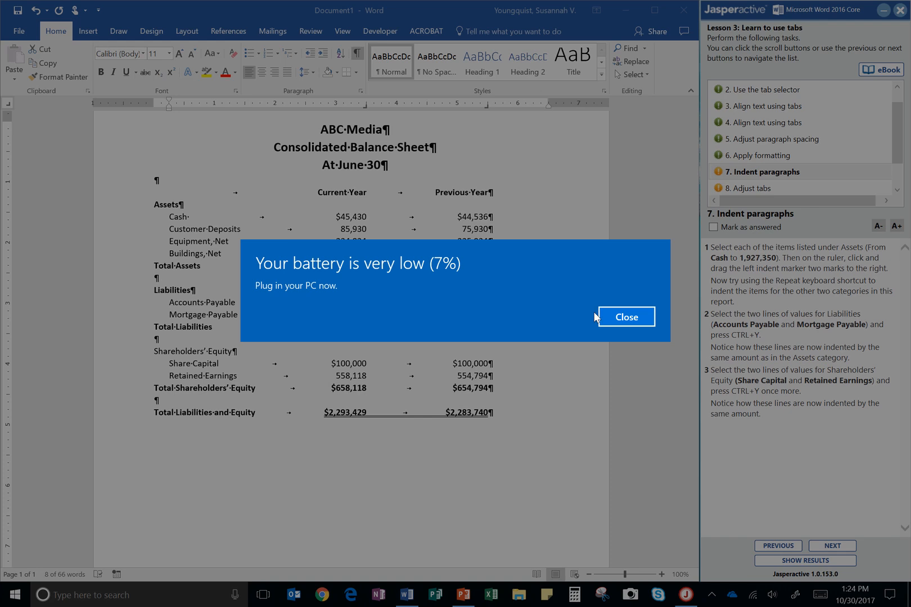
left_click(601, 316)
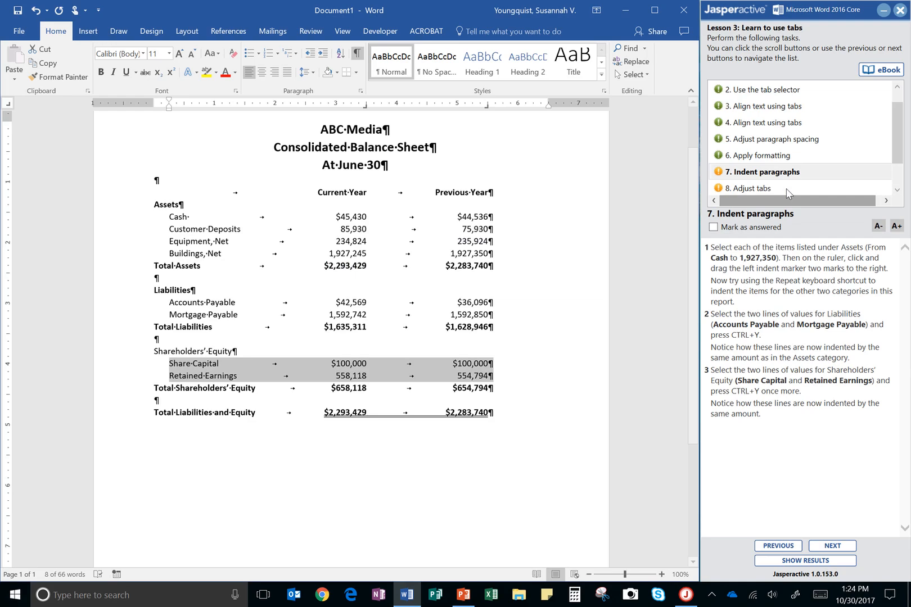
Review the instructions of tasks 3 to 6 and compare them with the balance sheet's formatting.
left_click(755, 159)
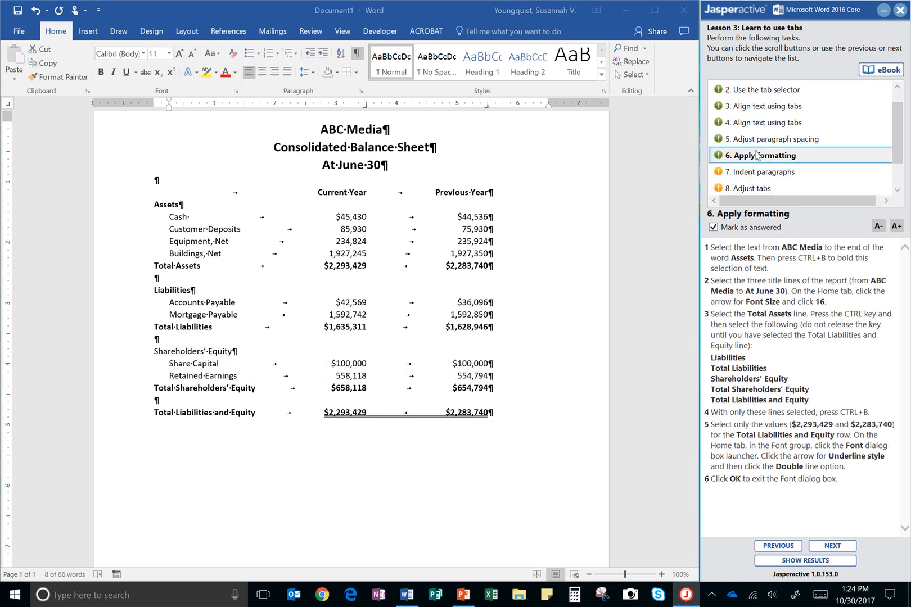
left_click(754, 144)
left_click(752, 130)
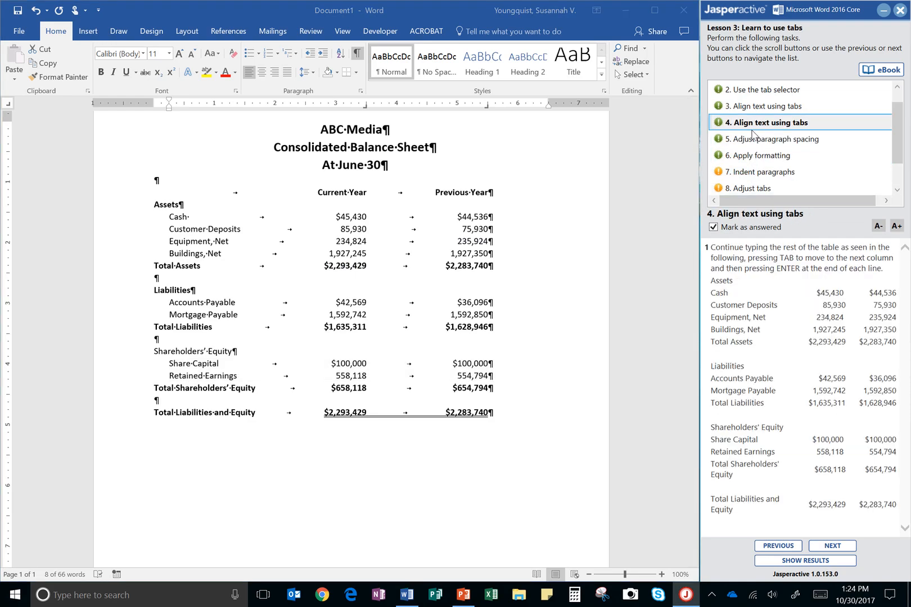
left_click(753, 136)
left_click(756, 107)
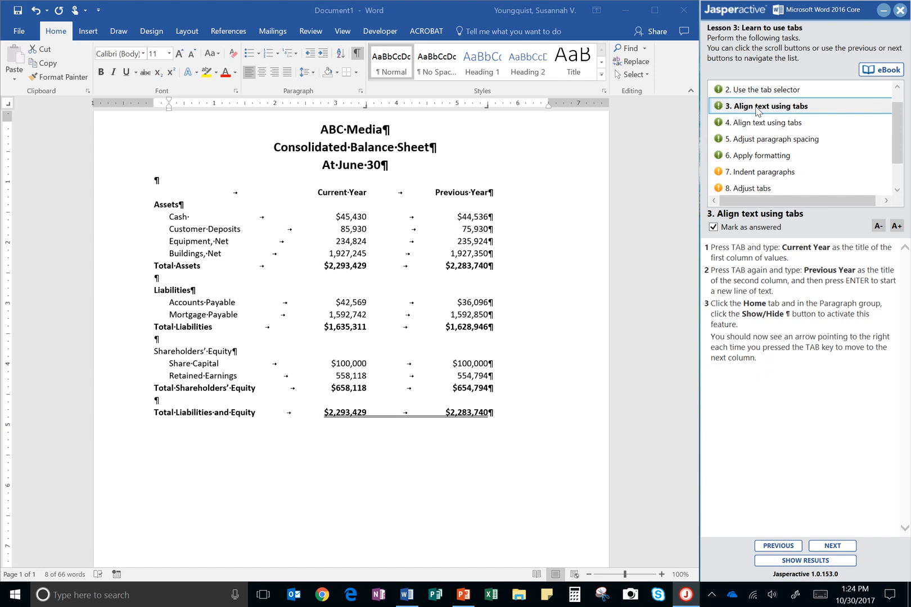
left_click(759, 123)
left_click(762, 141)
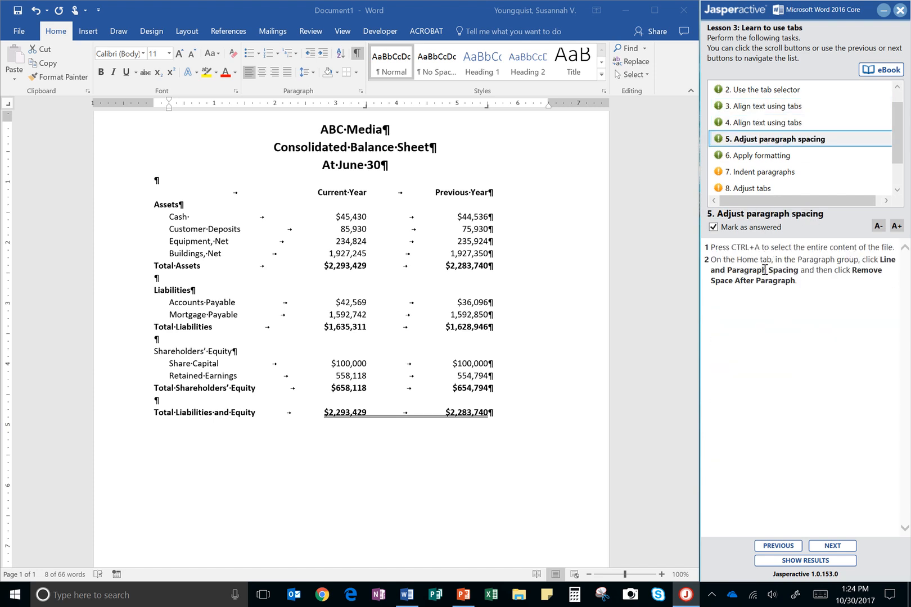
left_click(780, 163)
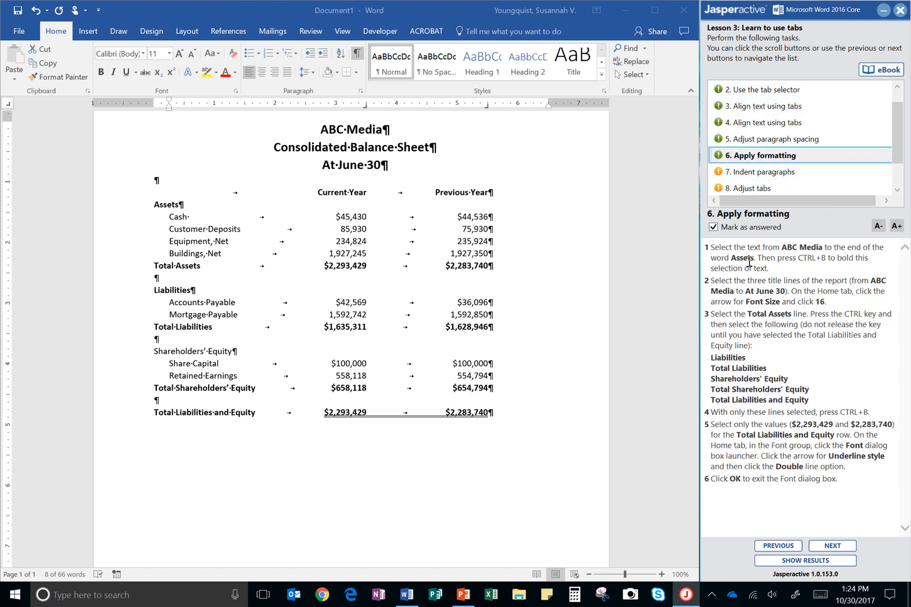
Bold the Shareholders' Equity heading line above Share Capital.
left_click(153, 349)
left_click_drag(153, 352, 239, 352)
key("ctrl+b")
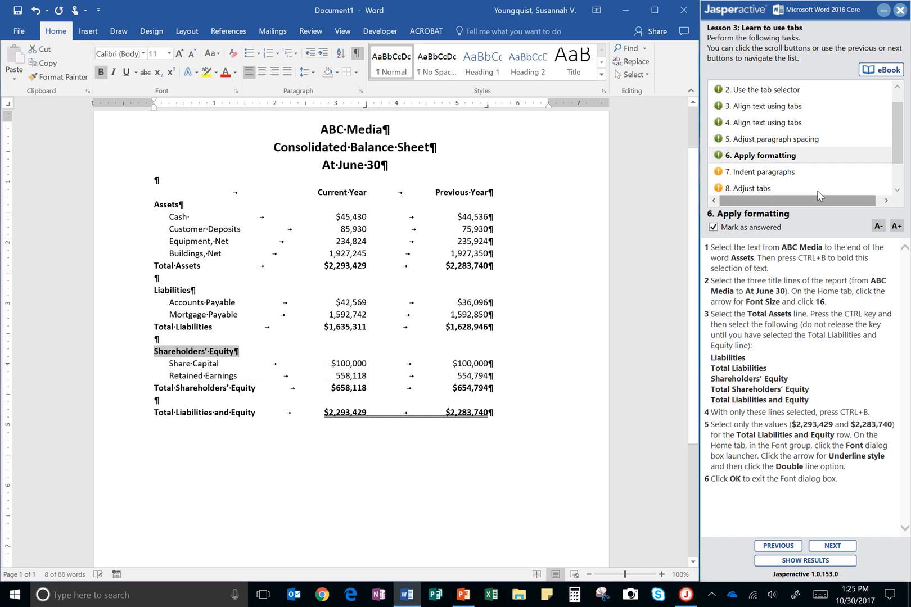
Return to task 7, Indent paragraphs, mark it as answered and advance to task 8.
left_click(764, 174)
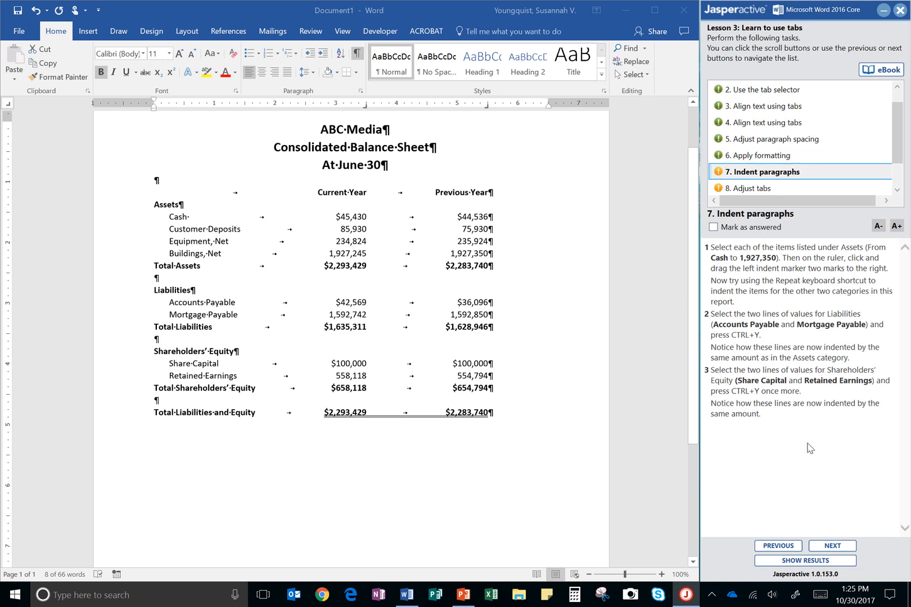
left_click(750, 227)
left_click(831, 545)
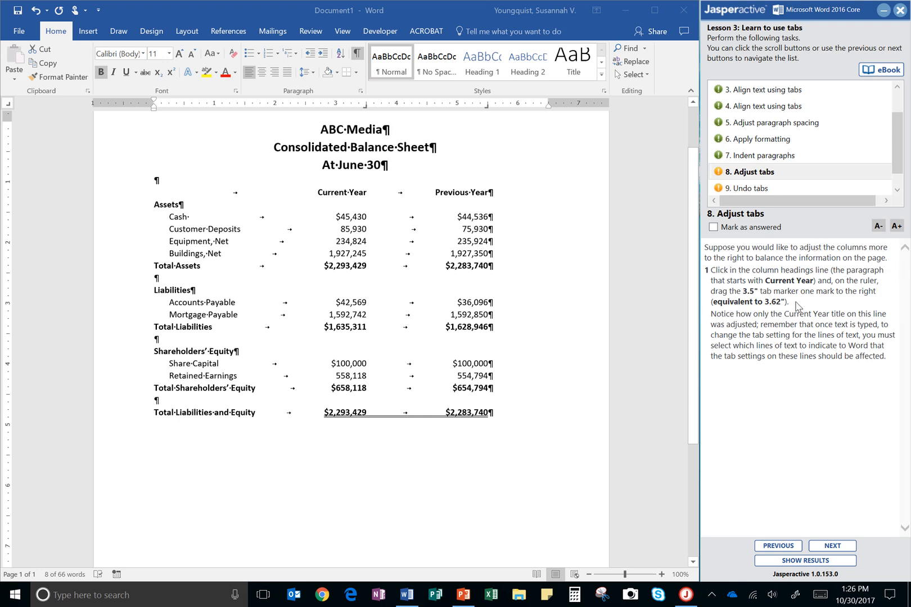
Move the column headings line's 3.5-inch tab stop one ruler mark right to 3.62 inches, and mark task 8, Adjust tabs, as answered.
left_click(349, 194)
left_click(349, 194)
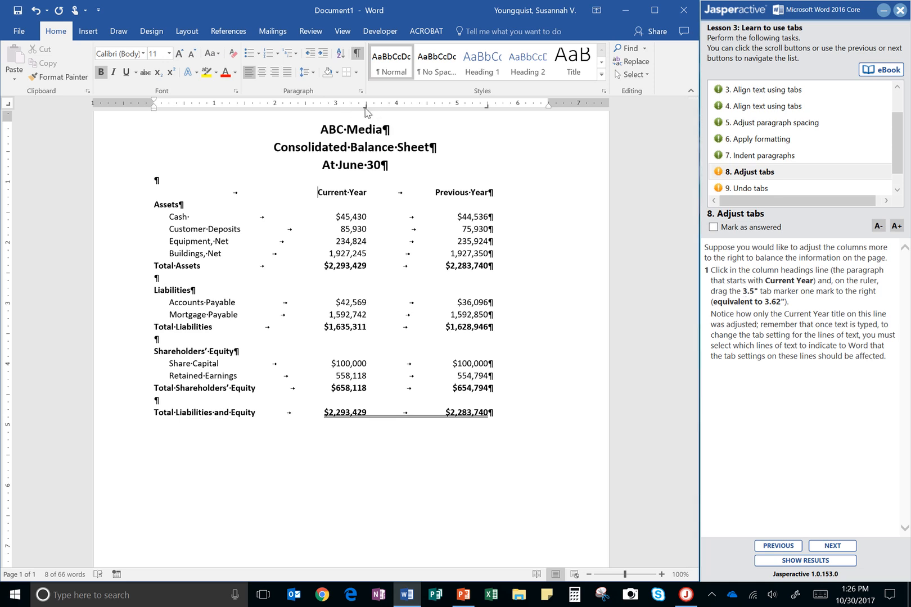
left_click_drag(365, 107, 375, 111)
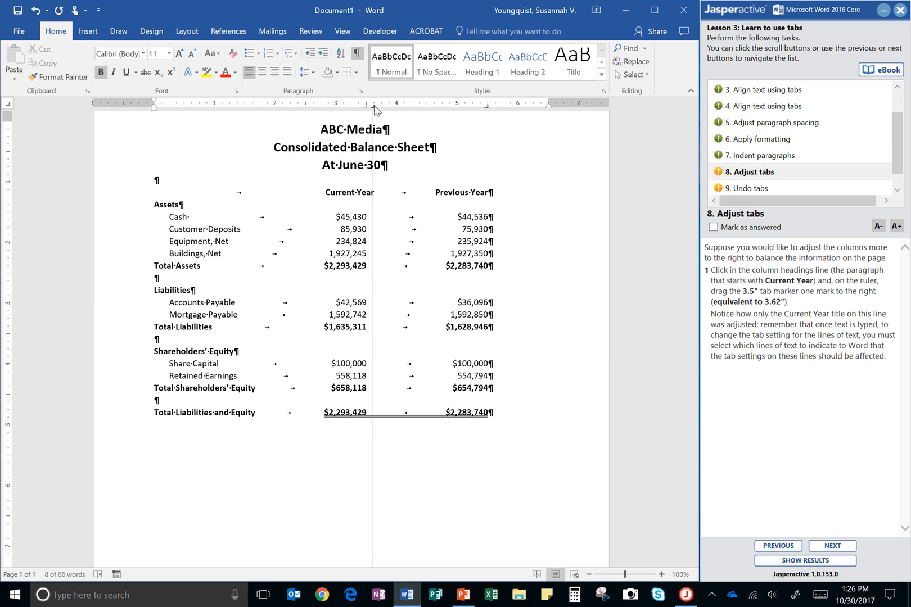
left_click_drag(376, 111, 376, 111)
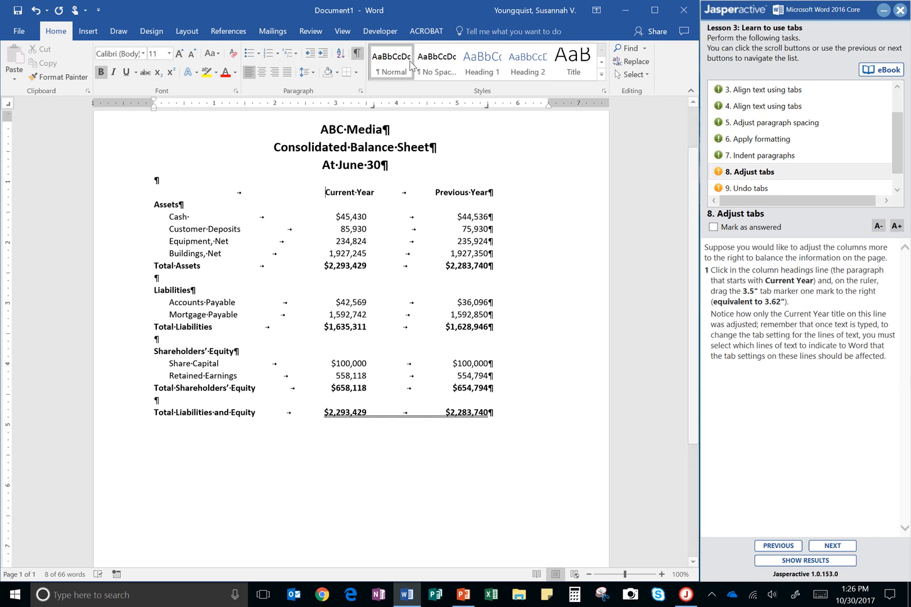
left_click(714, 227)
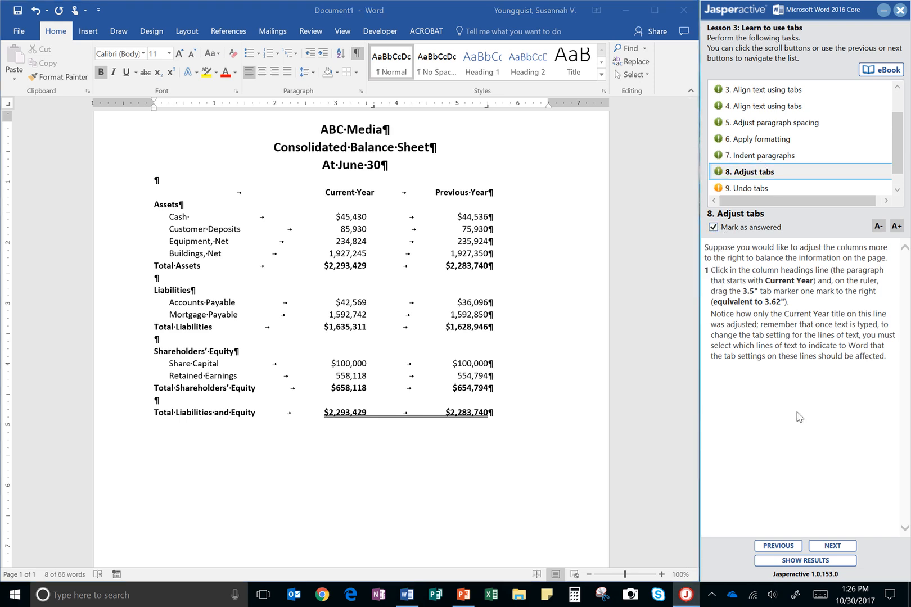
left_click(831, 546)
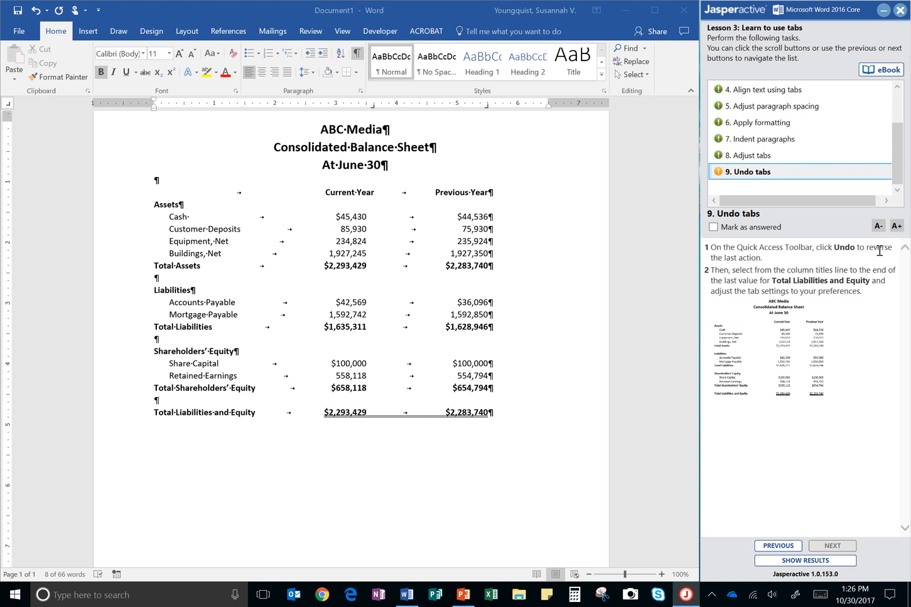
Undo the last tab change and, from the column titles through Total Liabilities and Equity, move the first tab to about 3.25 inches and add one near 6.2.
left_click(36, 12)
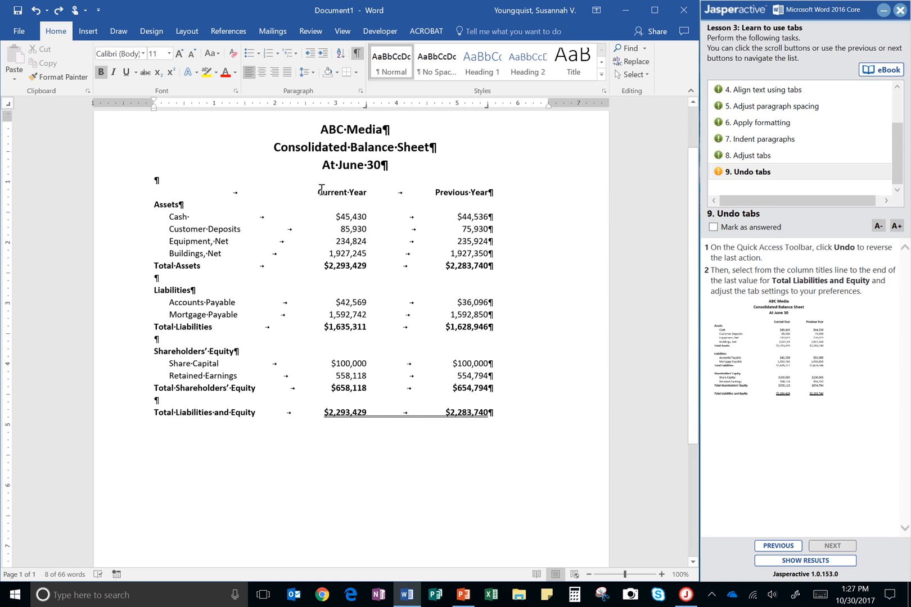
left_click_drag(316, 191, 506, 416)
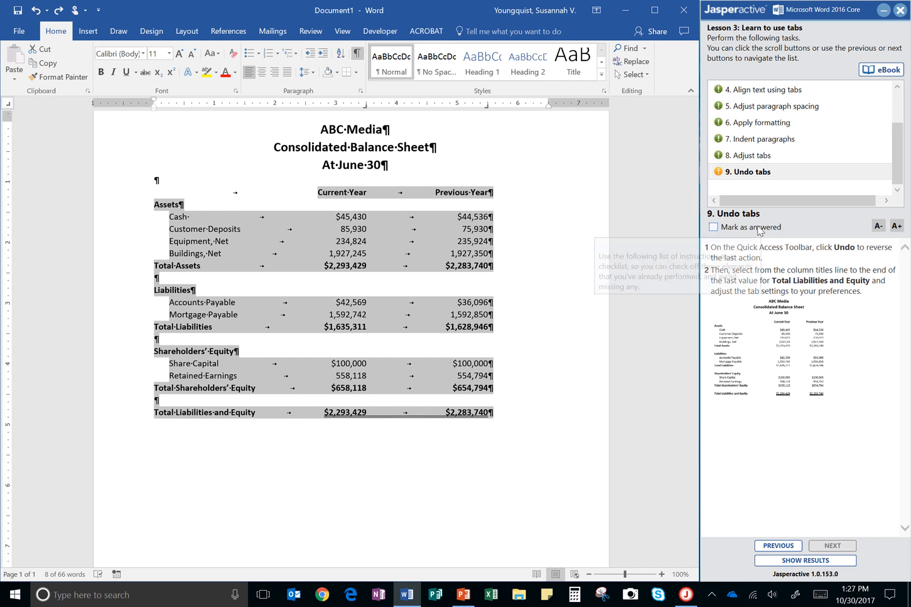
mouse_move(366, 105)
left_mouse_down()
mouse_move(326, 107)
mouse_move(350, 105)
left_mouse_up()
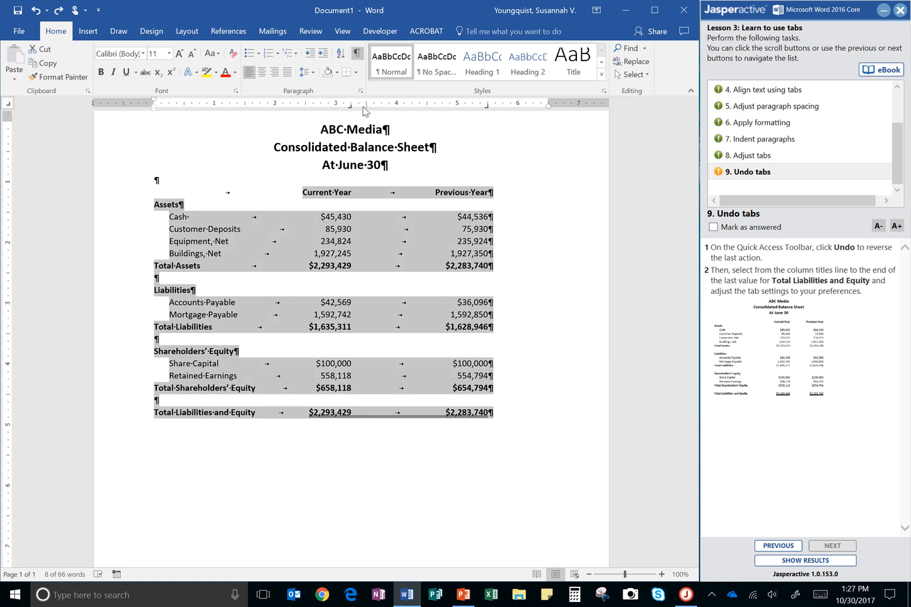
left_click_drag(491, 106, 528, 110)
Mark task 9, Undo tabs, as answered and submit the lesson results, closing the performance summary.
left_click(758, 227)
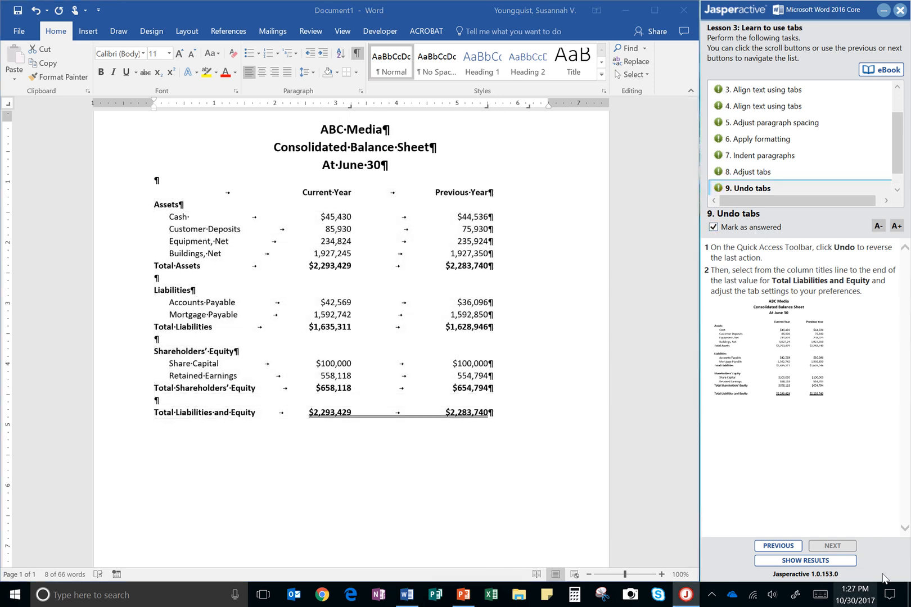
left_click(813, 560)
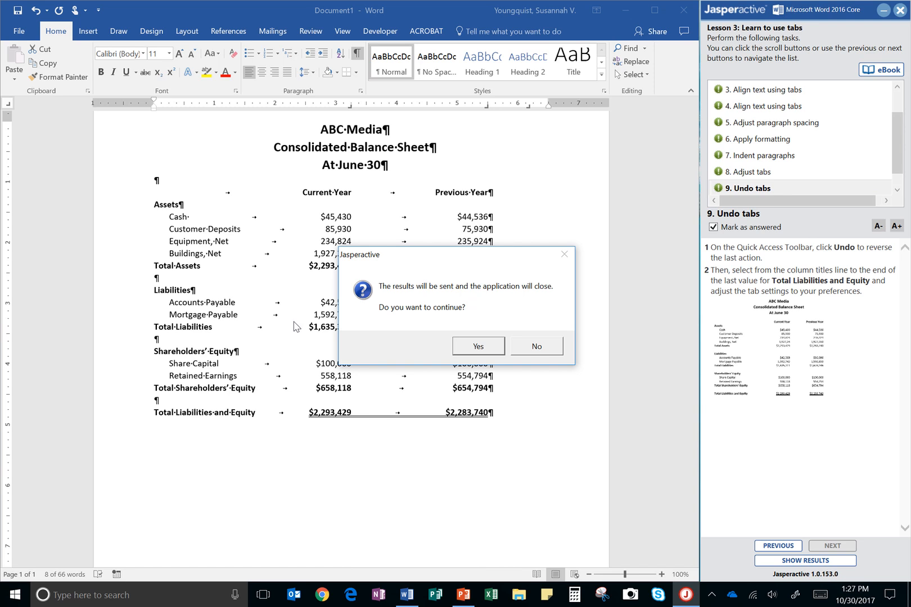
left_click(477, 354)
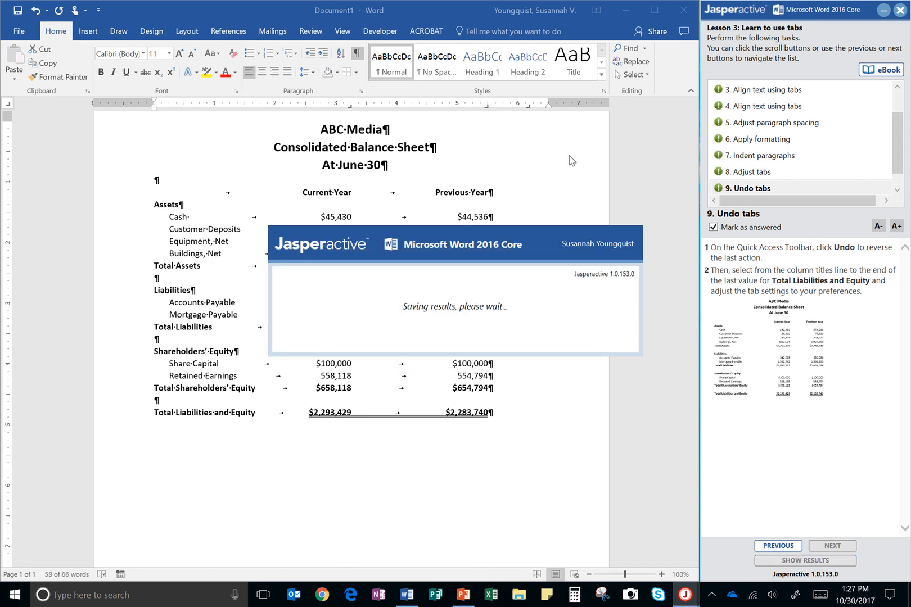
scroll(619, 266, "down", 1)
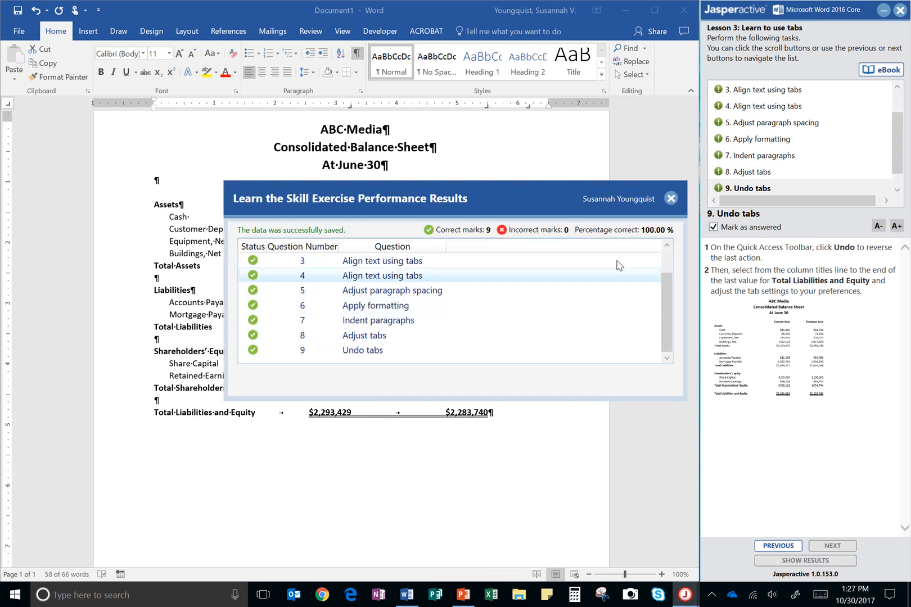
left_click(671, 199)
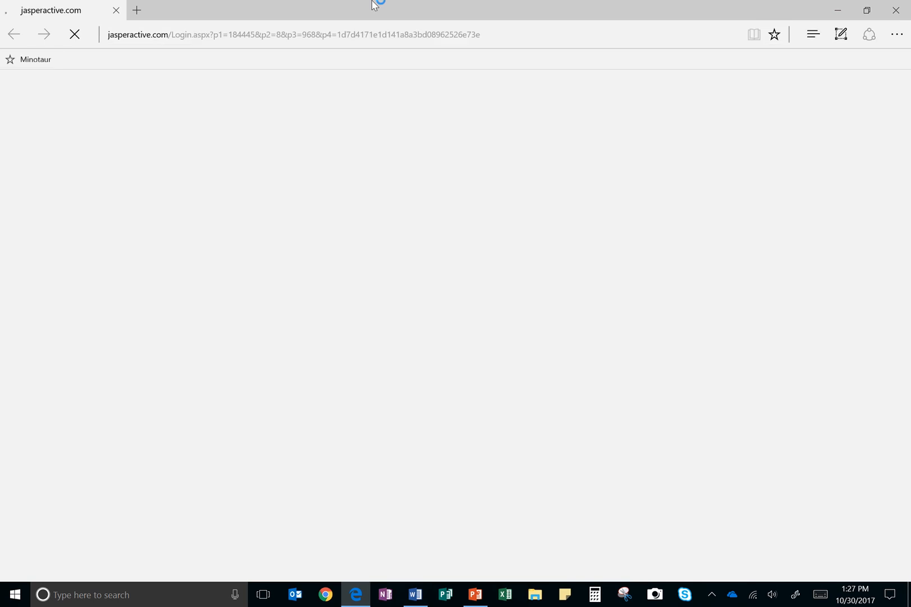